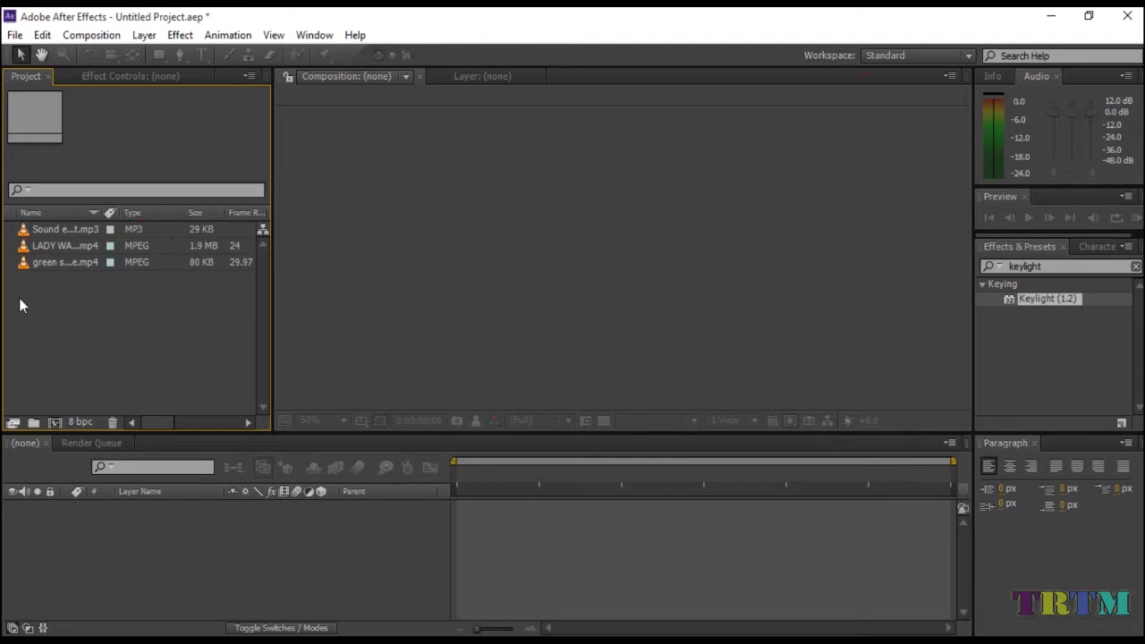
- Create the LADY WALKING composition from the LADY WALKING.mp4 clip
{"action": "left_click", "coordinate": [52, 245]}
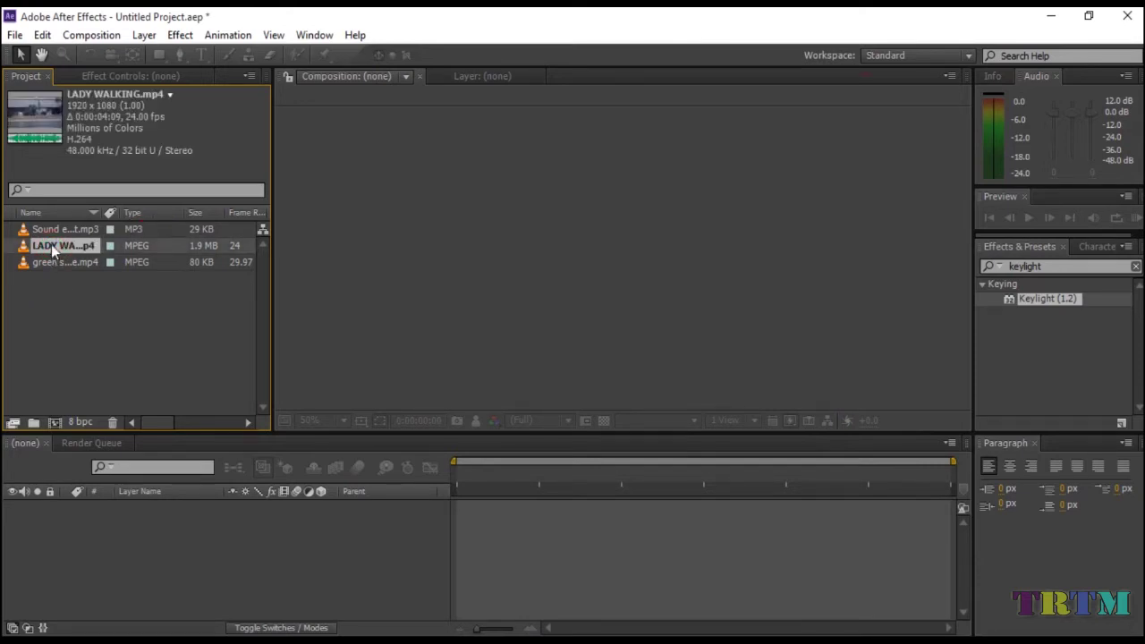
{"action": "left_click_drag", "start_coordinate": [51, 244], "coordinate": [83, 517]}
{"action": "left_click_drag", "start_coordinate": [528, 476], "coordinate": [456, 490]}
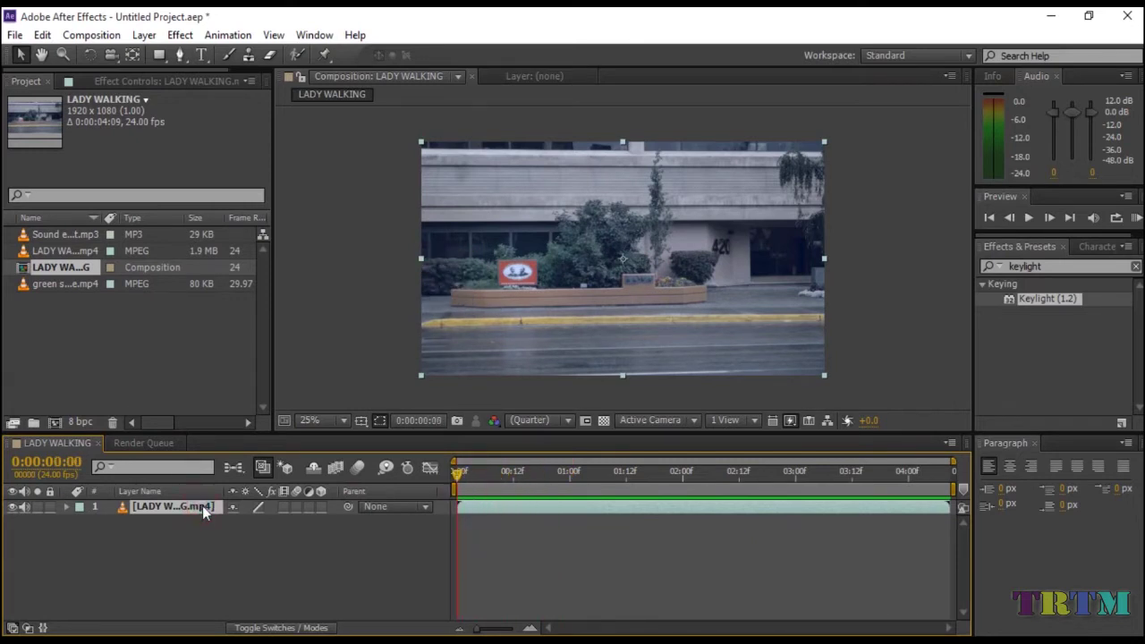
- Duplicate the walking layer into three copies and select the bottom copy
{"action": "key", "text": "ctrl+d"}
{"action": "key", "text": "ctrl+d"}
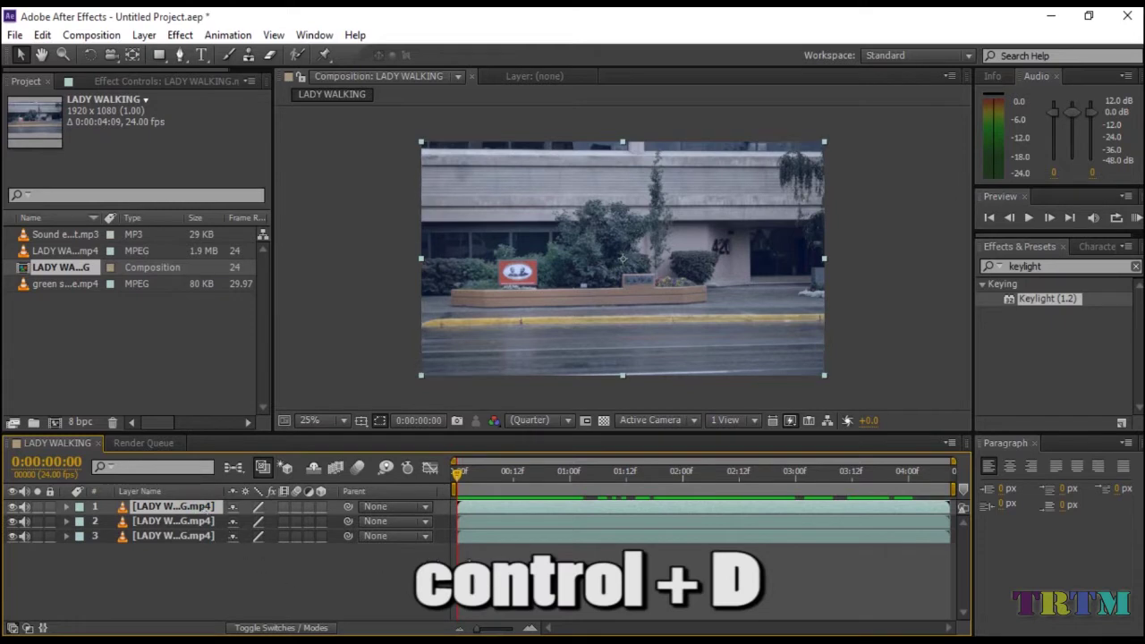
{"action": "left_click", "coordinate": [471, 537]}
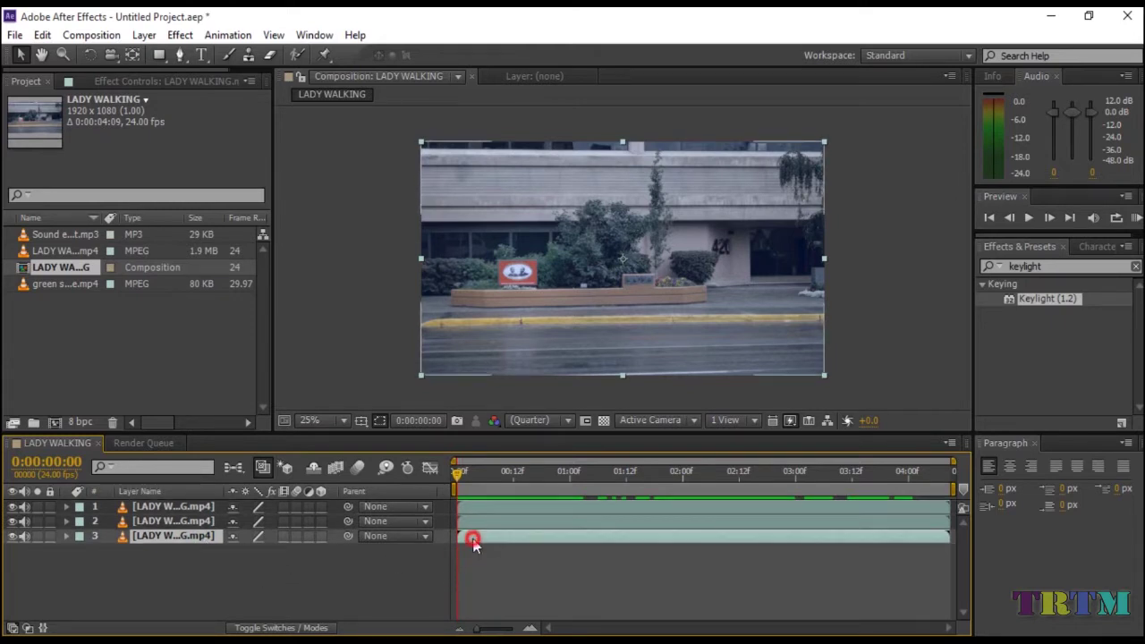
{"action": "left_click", "coordinate": [456, 471]}
{"action": "left_click_drag", "start_coordinate": [504, 480], "coordinate": [455, 487]}
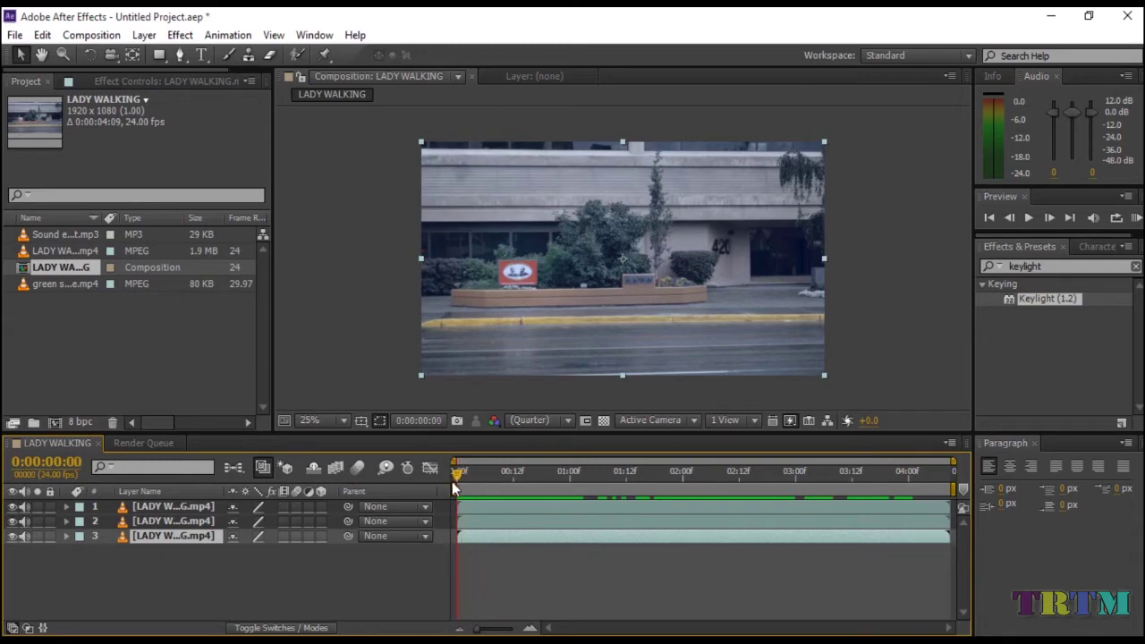
- Freeze the bottom walking layer on its first frame and hide the walking layer above it
{"action": "right_click", "coordinate": [470, 536]}
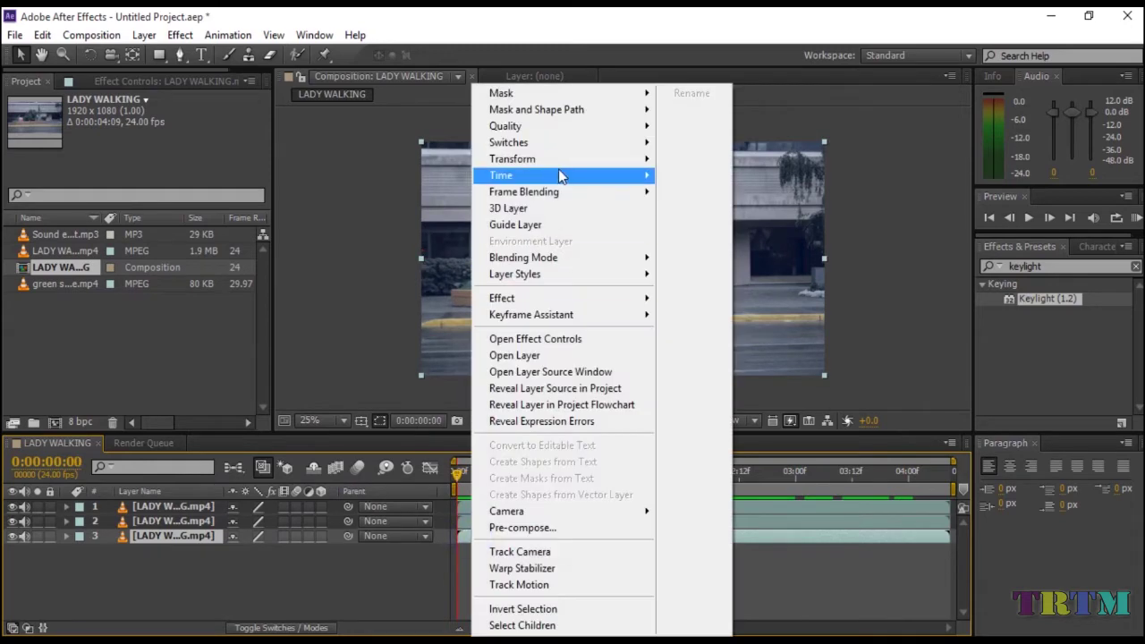
{"action": "mouse_move", "coordinate": [573, 176]}
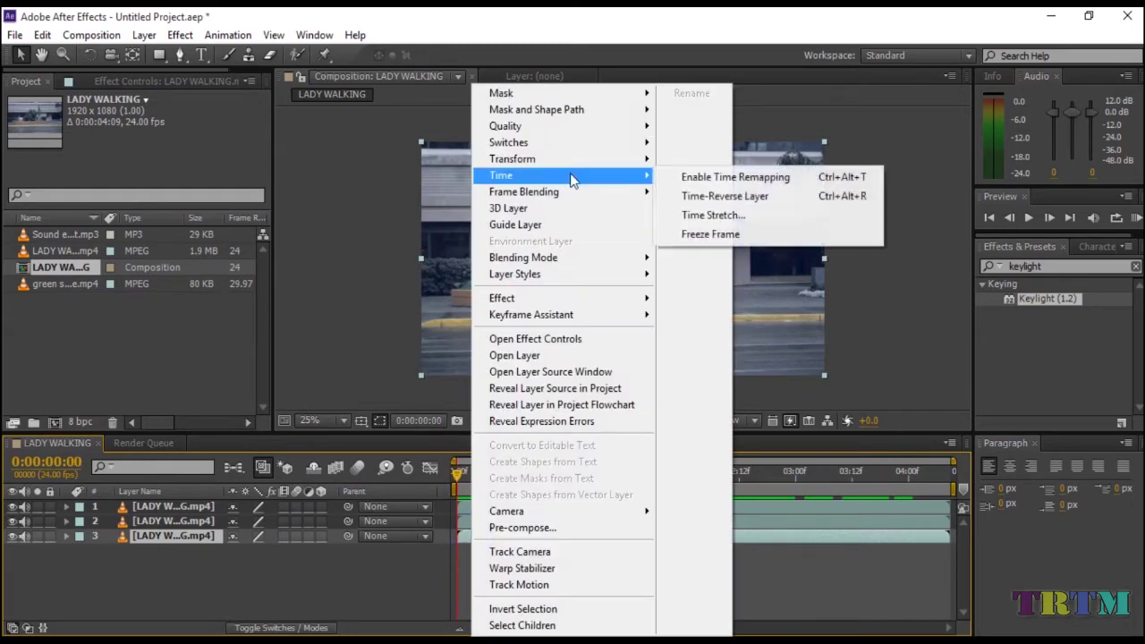
{"action": "left_click", "coordinate": [699, 234]}
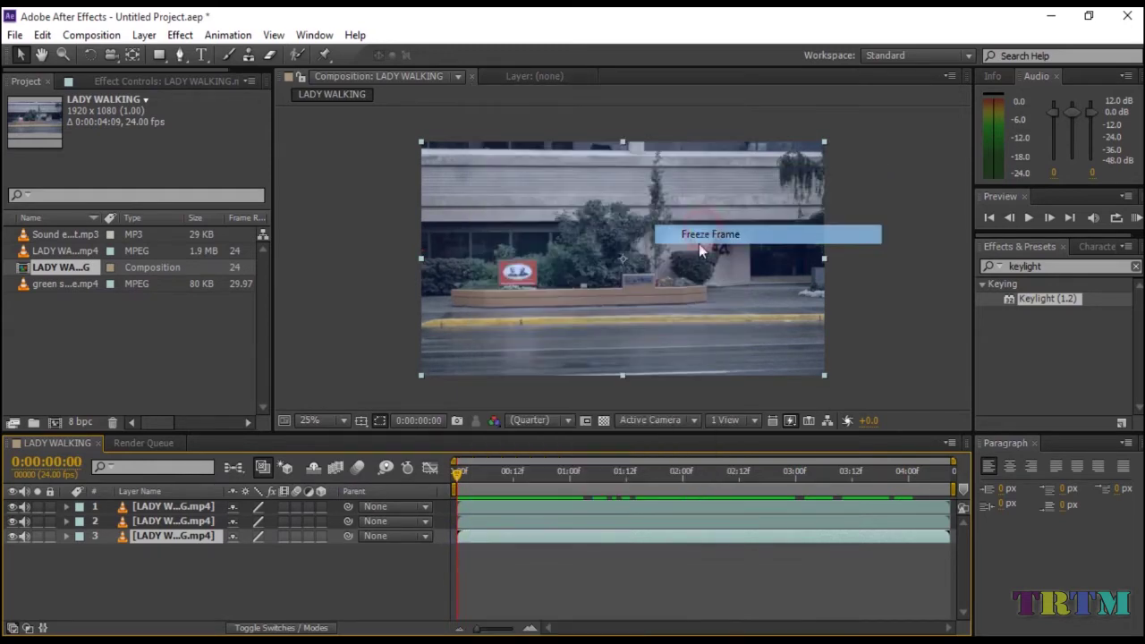
{"action": "left_click", "coordinate": [11, 521]}
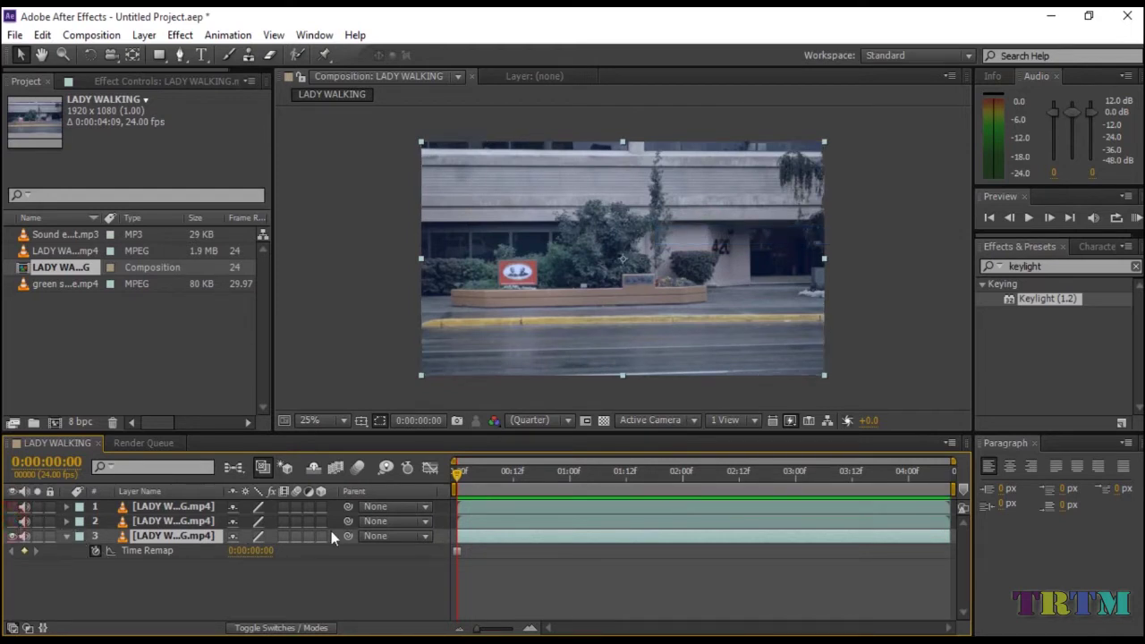
{"action": "left_click_drag", "start_coordinate": [456, 481], "coordinate": [921, 488]}
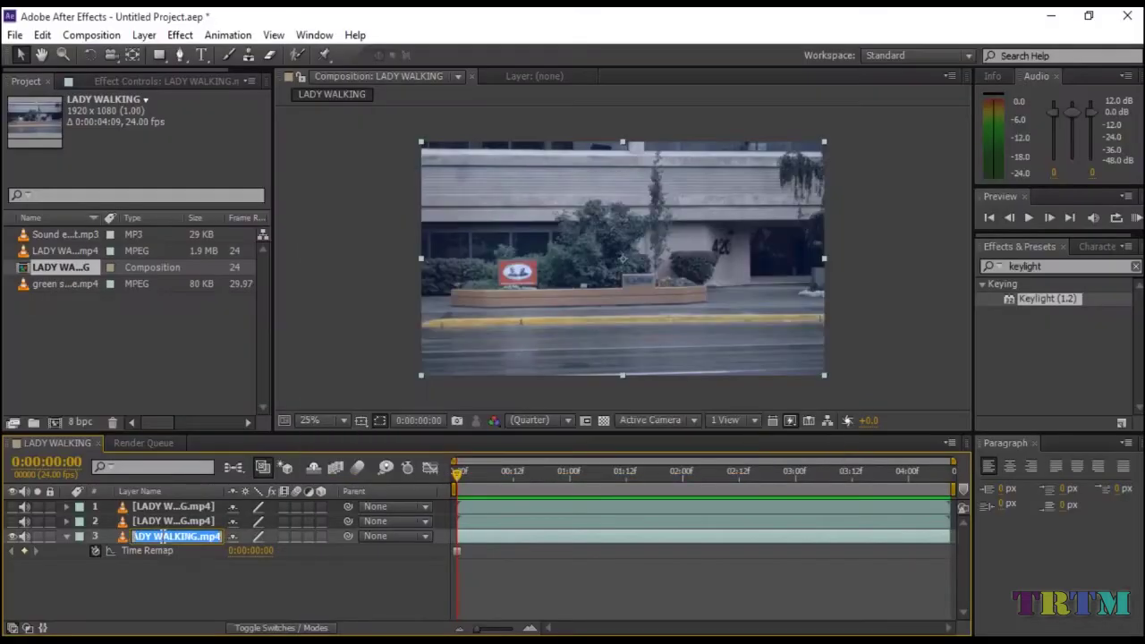
- Name the bottom layer 'bg' and collapse its Time Remap property
{"action": "type", "text": "bg"}
{"action": "left_click", "coordinate": [183, 584]}
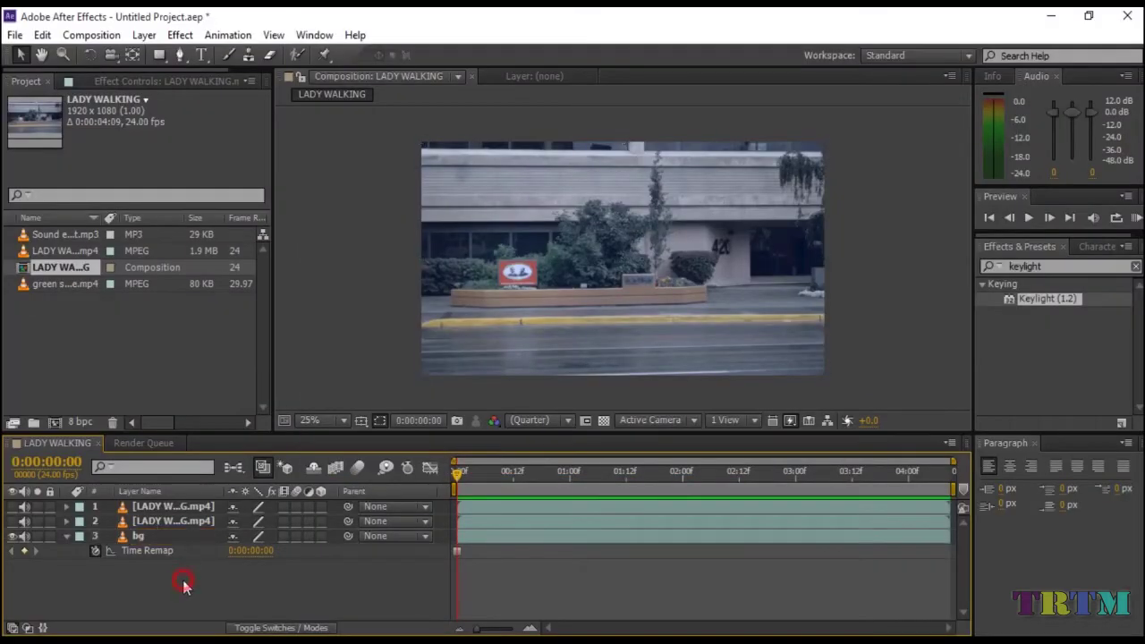
{"action": "left_click", "coordinate": [66, 537]}
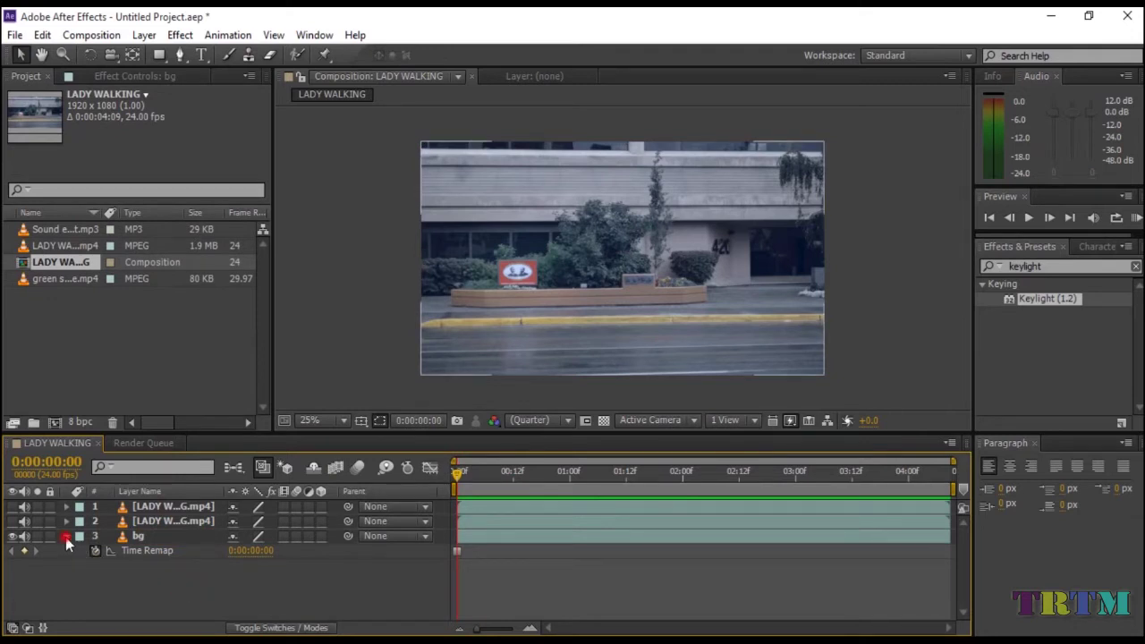
- Turn the two upper walking layers back on and go to 0:00:01:00
{"action": "left_click", "coordinate": [172, 522]}
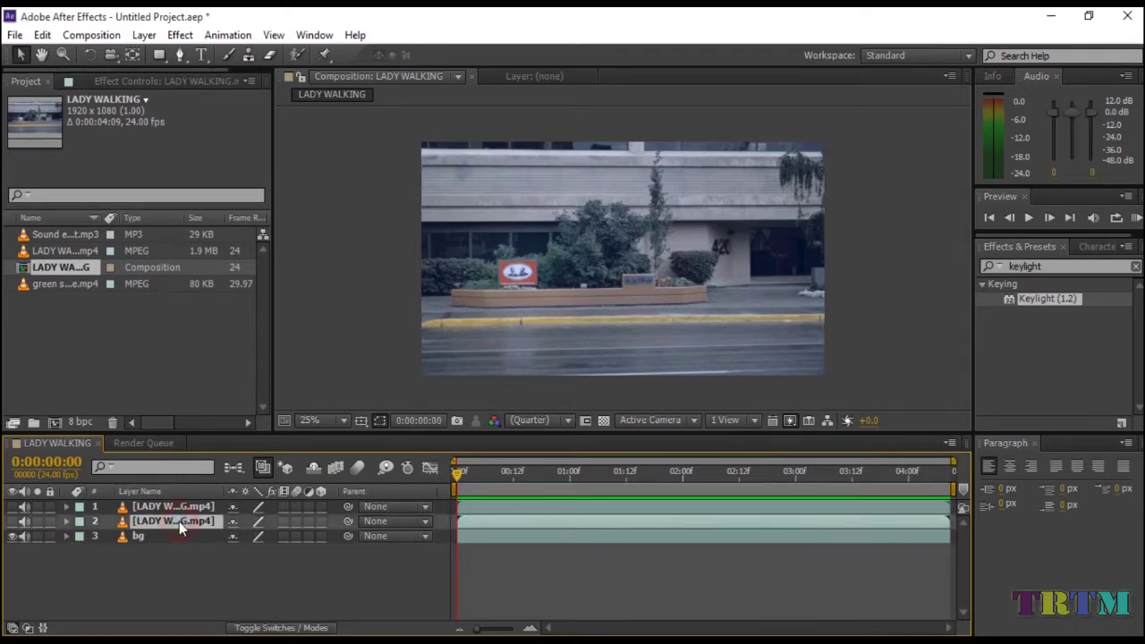
{"action": "left_click_drag", "start_coordinate": [13, 521], "coordinate": [12, 506]}
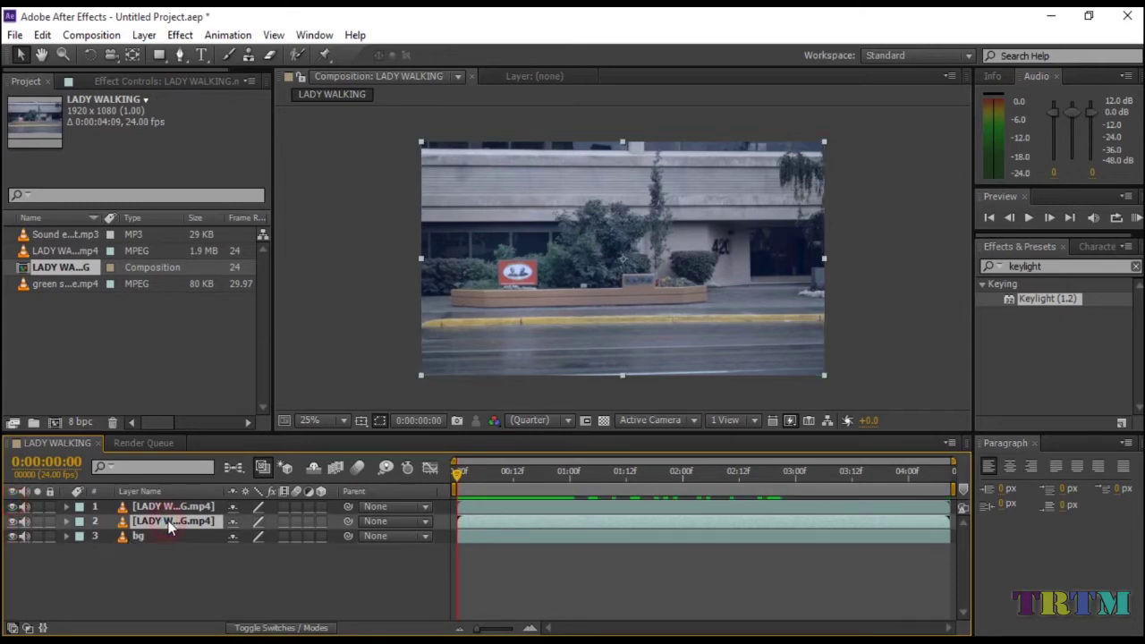
{"action": "left_click_drag", "start_coordinate": [459, 481], "coordinate": [570, 481]}
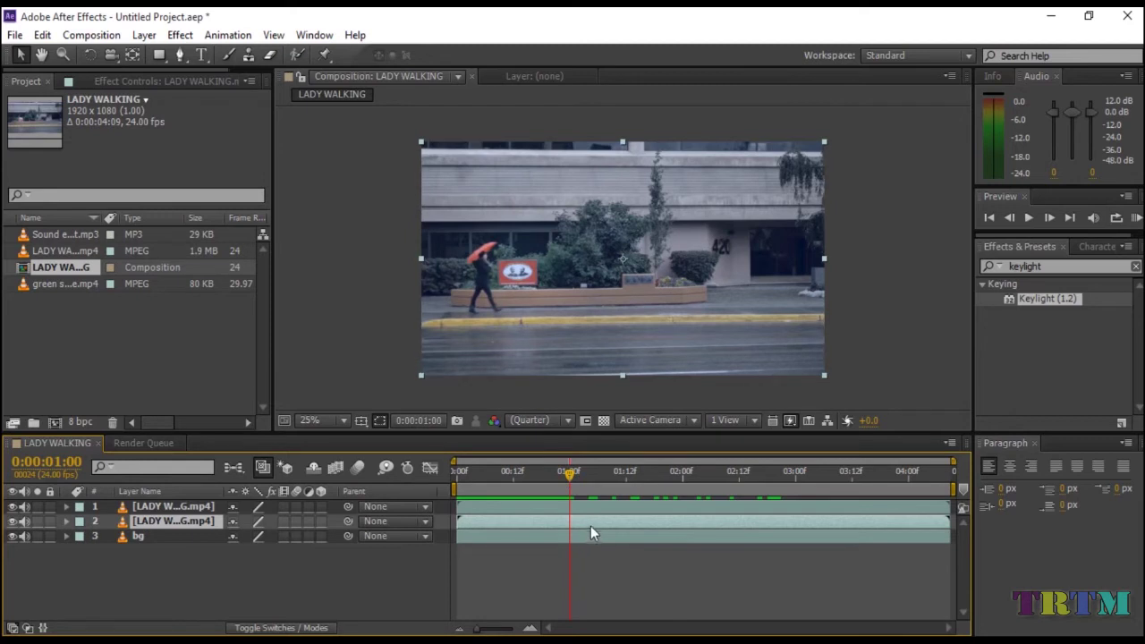
- Split the second walking layer at 0:00:01:00 and delete the later half
{"action": "key", "text": "ctrl+shift+d"}
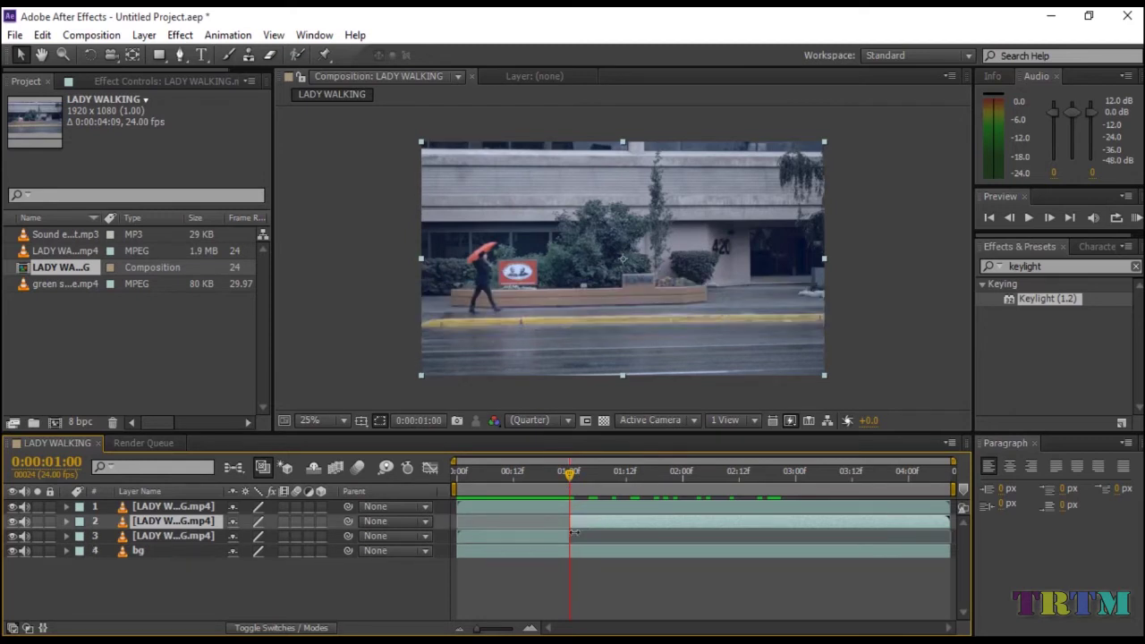
{"action": "left_click", "coordinate": [586, 521]}
{"action": "key", "text": "Delete"}
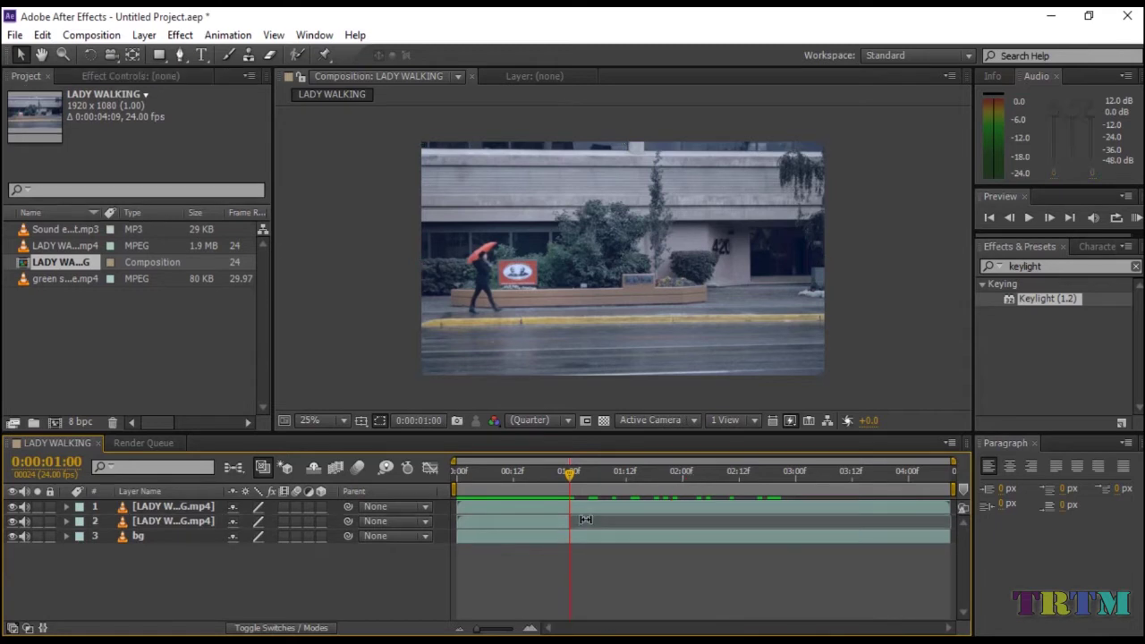
- Rename the shortened layer to 'lady disappear' and check the walk up to the cut
{"action": "left_click", "coordinate": [557, 523]}
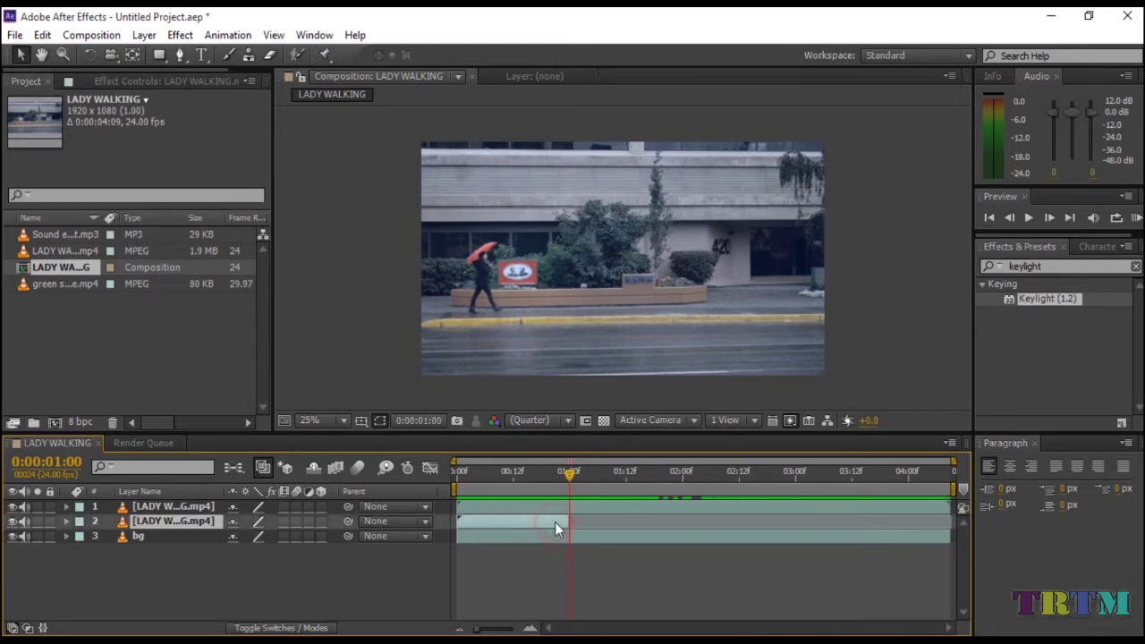
{"action": "key", "text": "Return"}
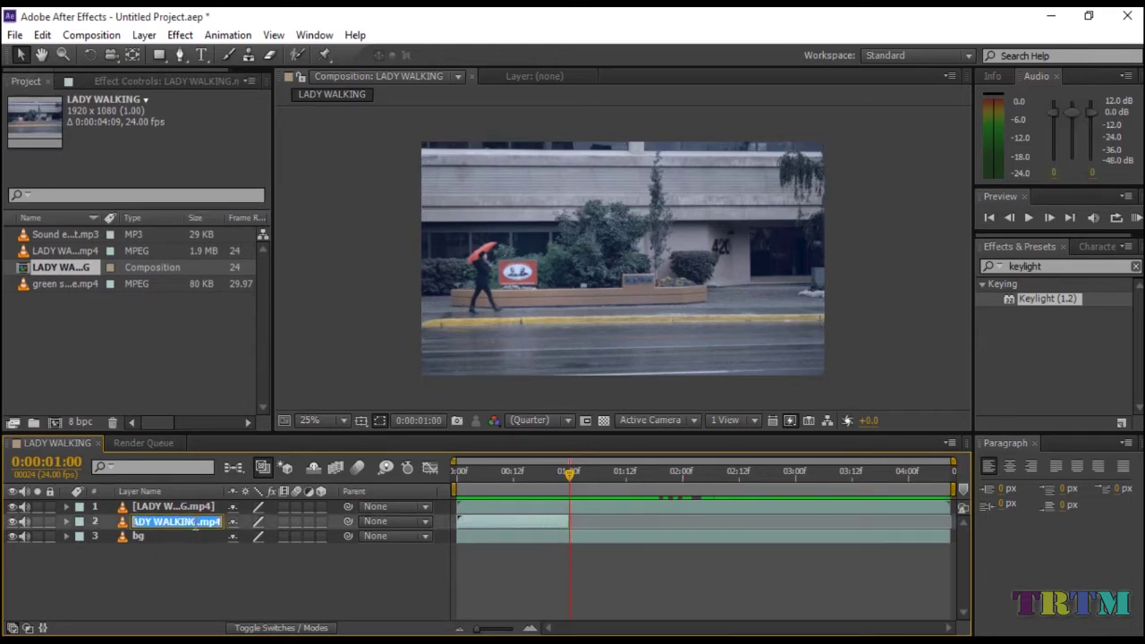
{"action": "type", "text": "lady disappear"}
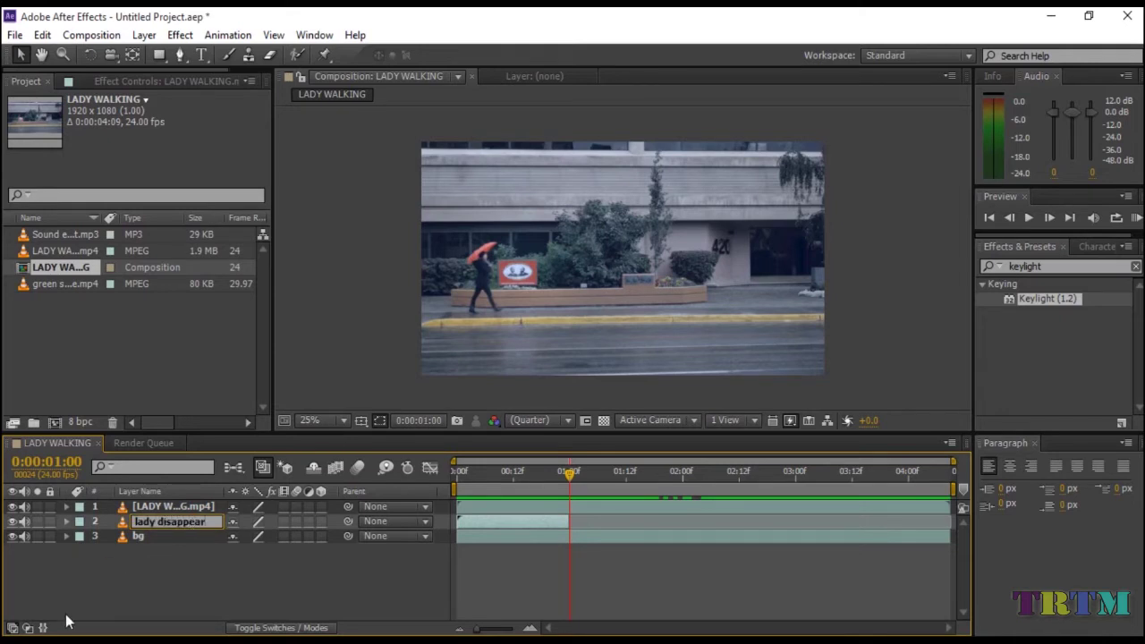
{"action": "key", "text": "Return"}
{"action": "key", "text": "Home"}
{"action": "key", "text": "Page_Down"}
{"action": "key", "text": "Page_Down"}
{"action": "key", "text": "Page_Down"}
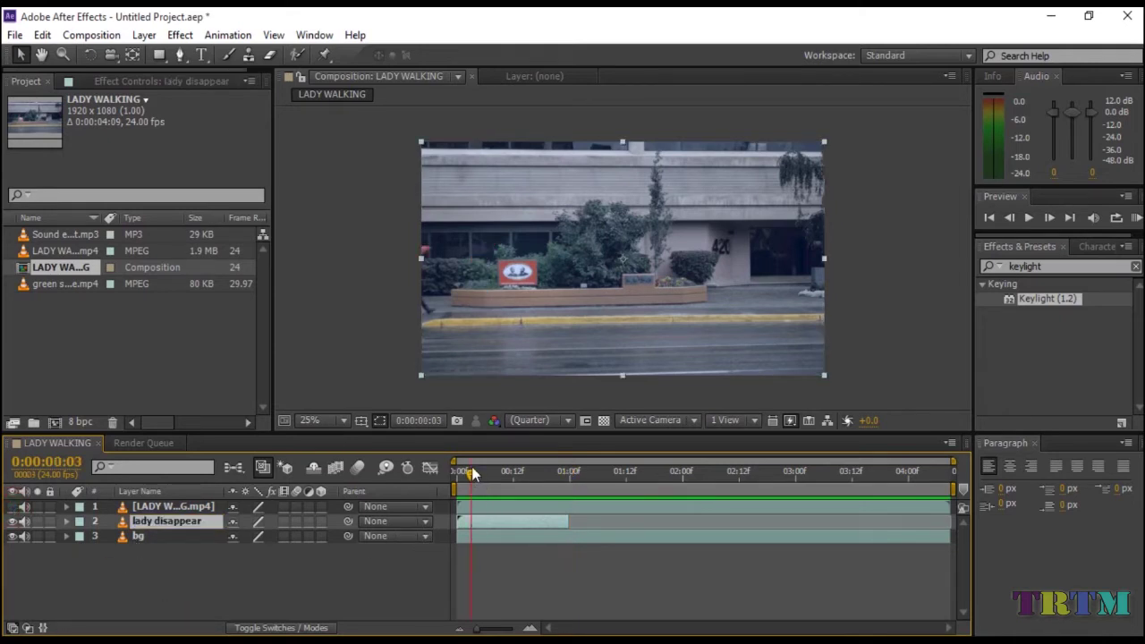
{"action": "left_click_drag", "start_coordinate": [472, 466], "coordinate": [566, 485]}
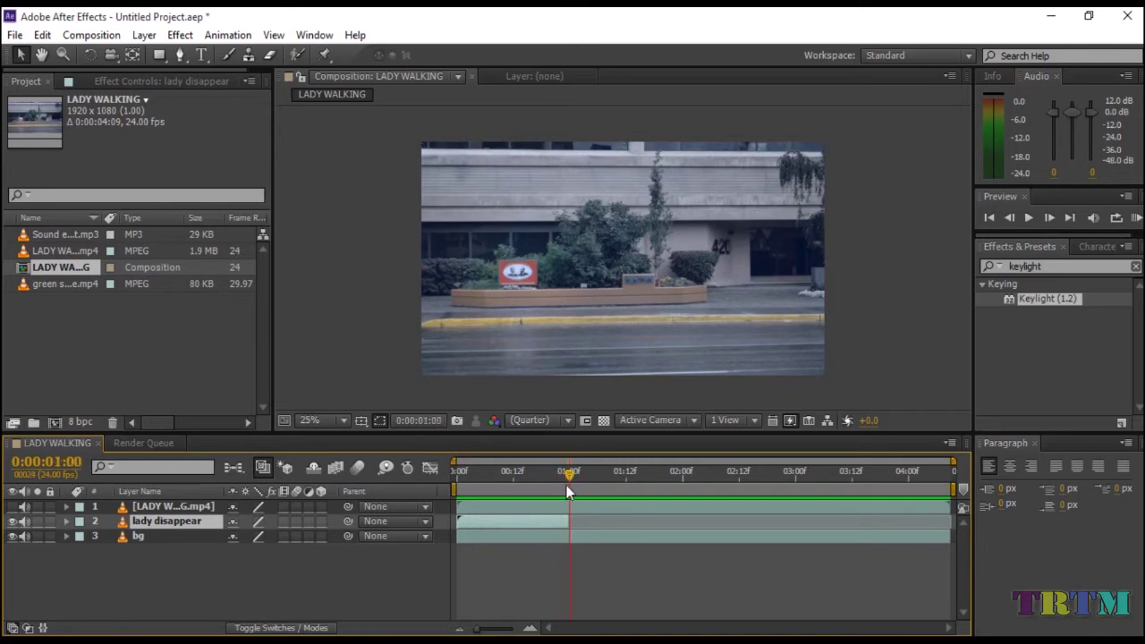
- Show the top walking layer again and split it at 0:00:02:23
{"action": "left_click", "coordinate": [12, 507]}
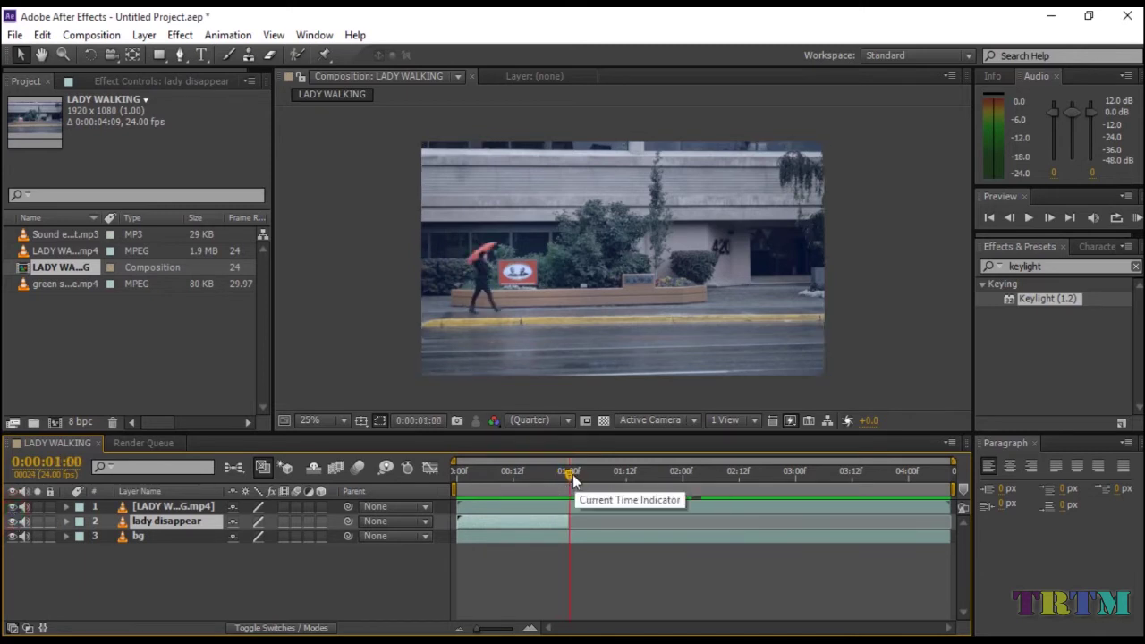
{"action": "left_click_drag", "start_coordinate": [569, 474], "coordinate": [790, 470]}
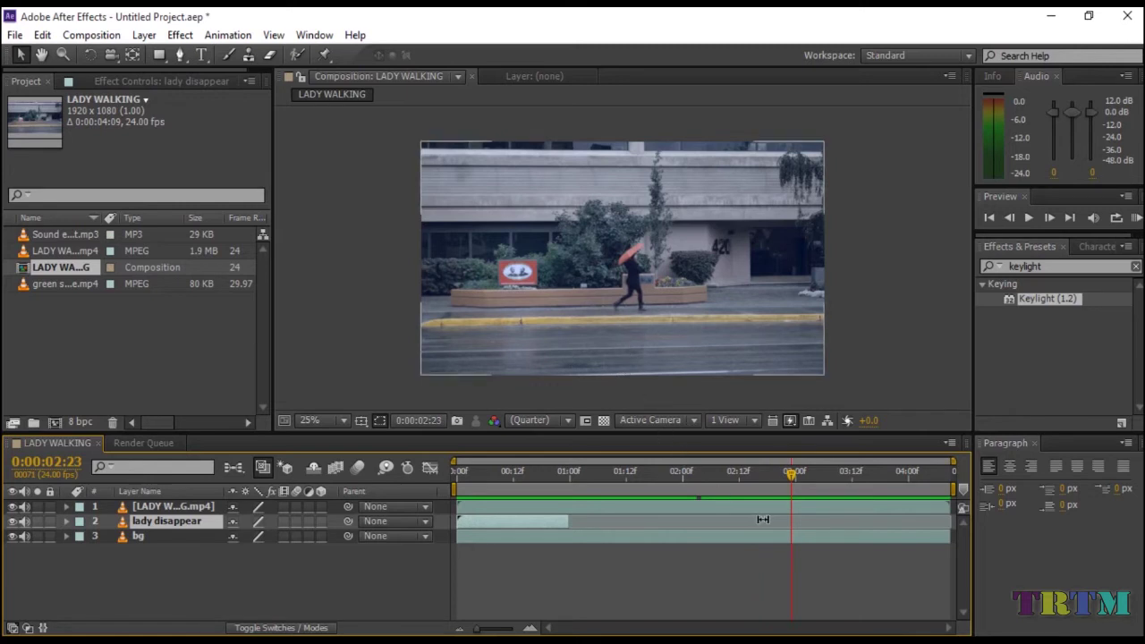
{"action": "left_click", "coordinate": [801, 509]}
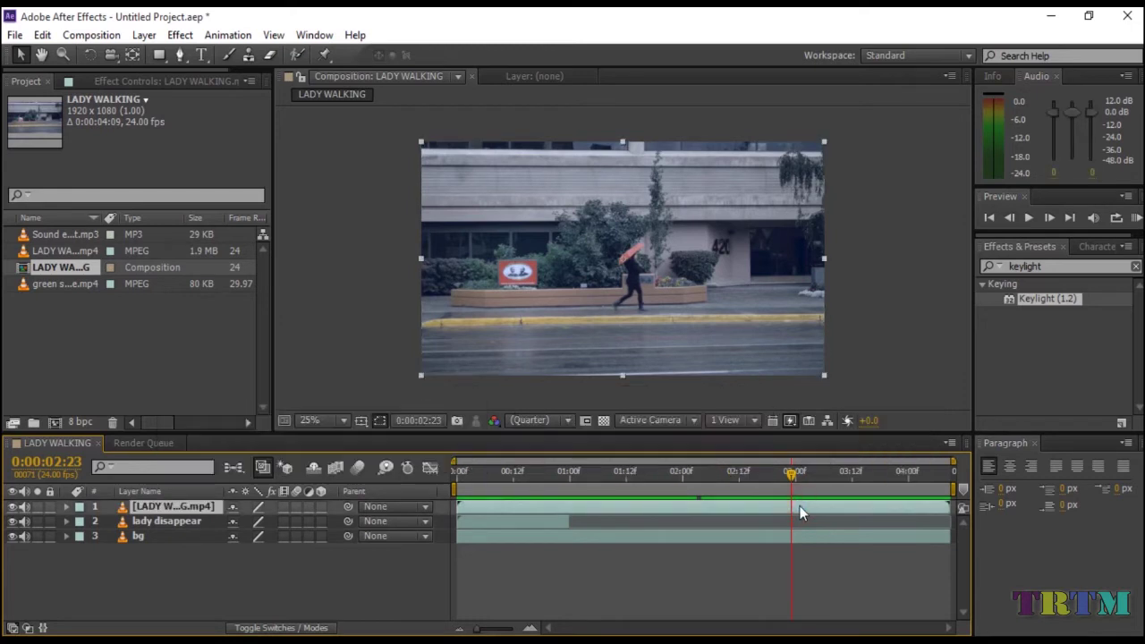
{"action": "key", "text": "ctrl+shift+d"}
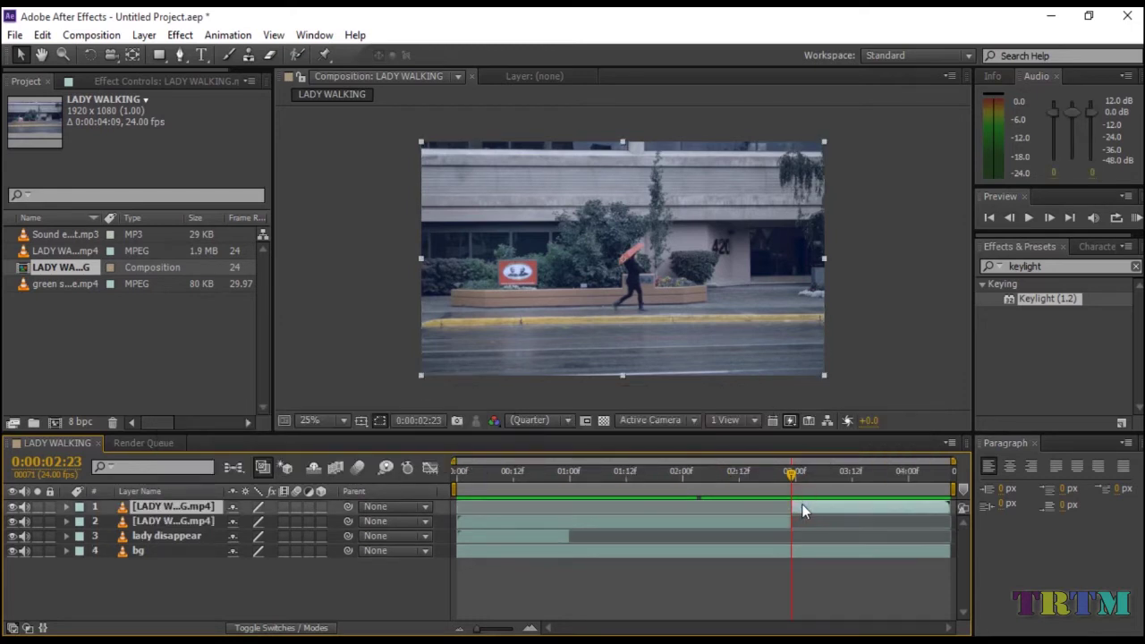
- Select the earlier half of the top layer and add the green-screen smoke clip on top
{"action": "left_click", "coordinate": [753, 522]}
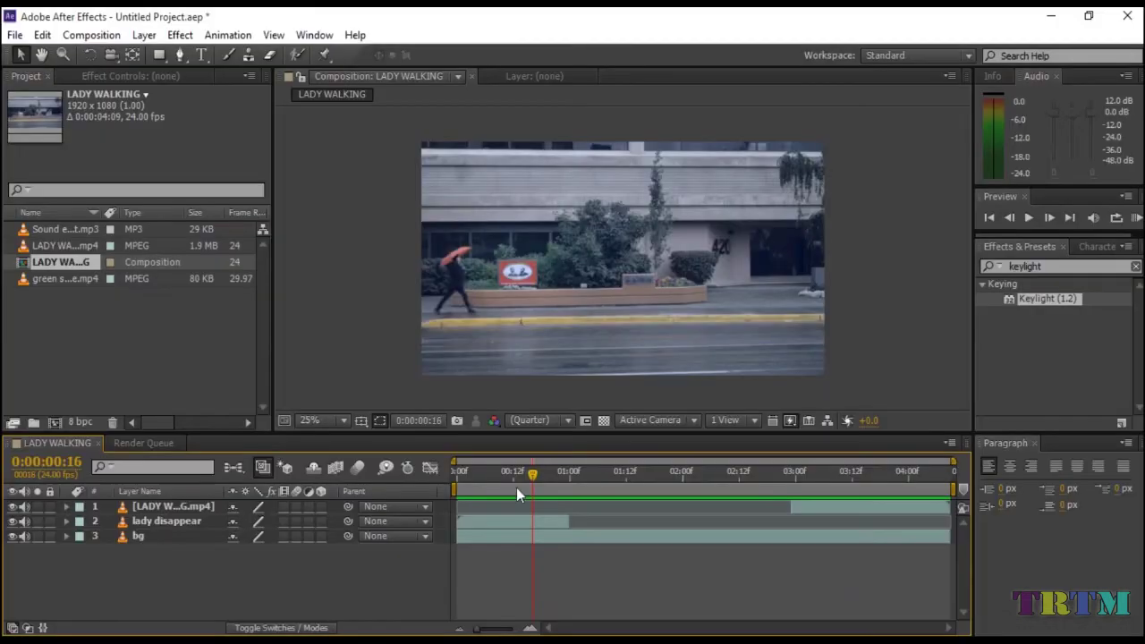
{"action": "left_click", "coordinate": [55, 278]}
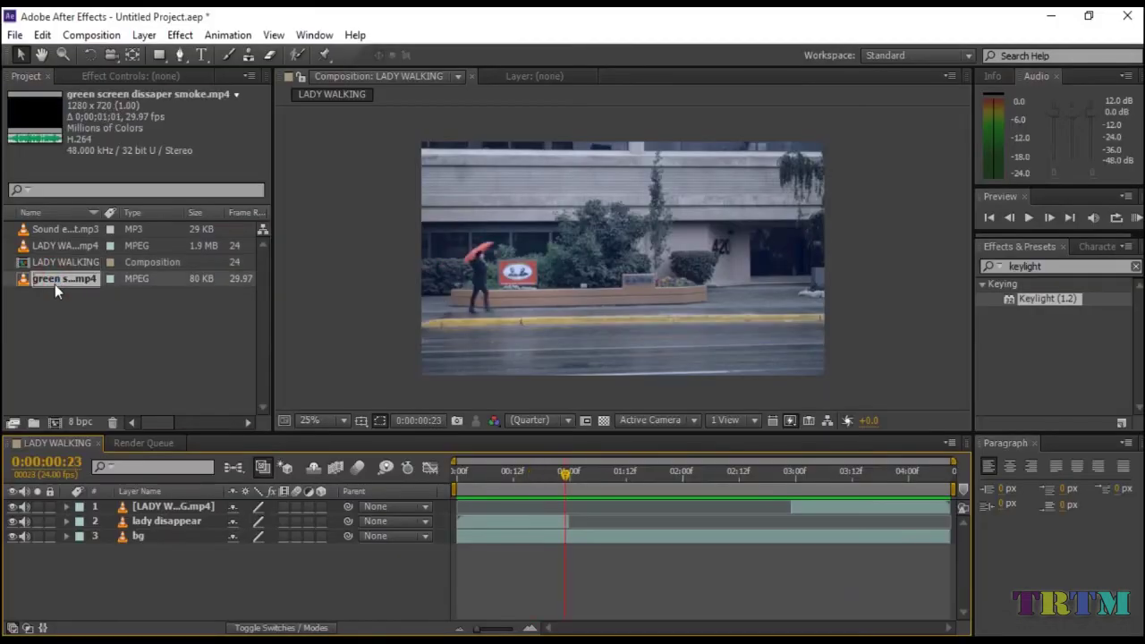
{"action": "left_click_drag", "start_coordinate": [55, 284], "coordinate": [161, 506]}
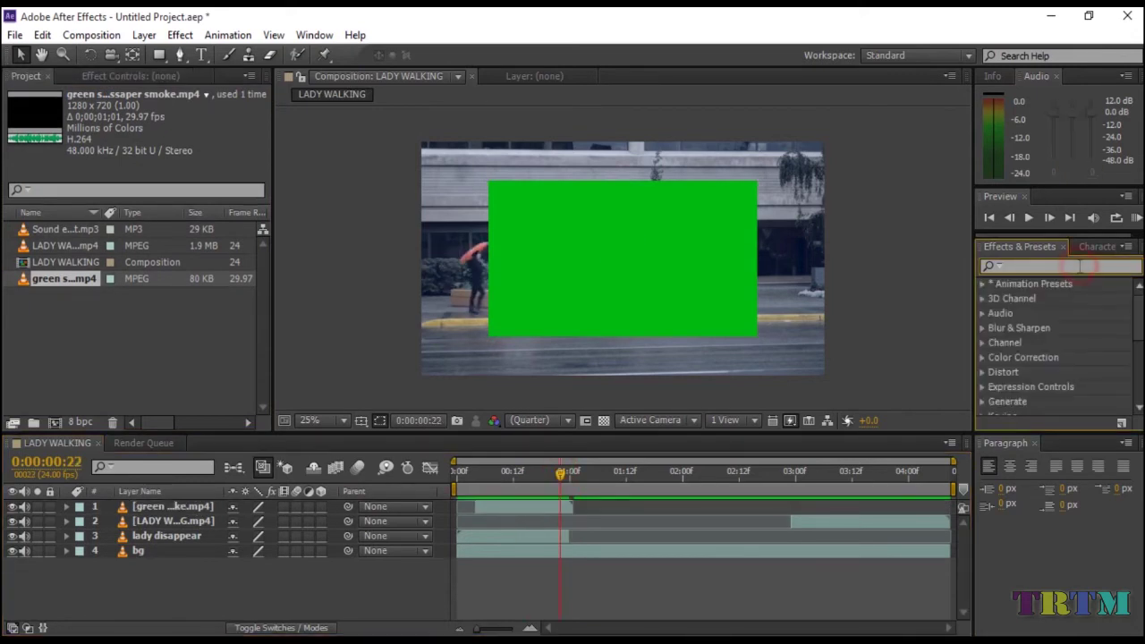
- Apply Keylight (1.2) to the smoke layer and sample the green as Screen Colour
{"action": "type", "text": "keyl"}
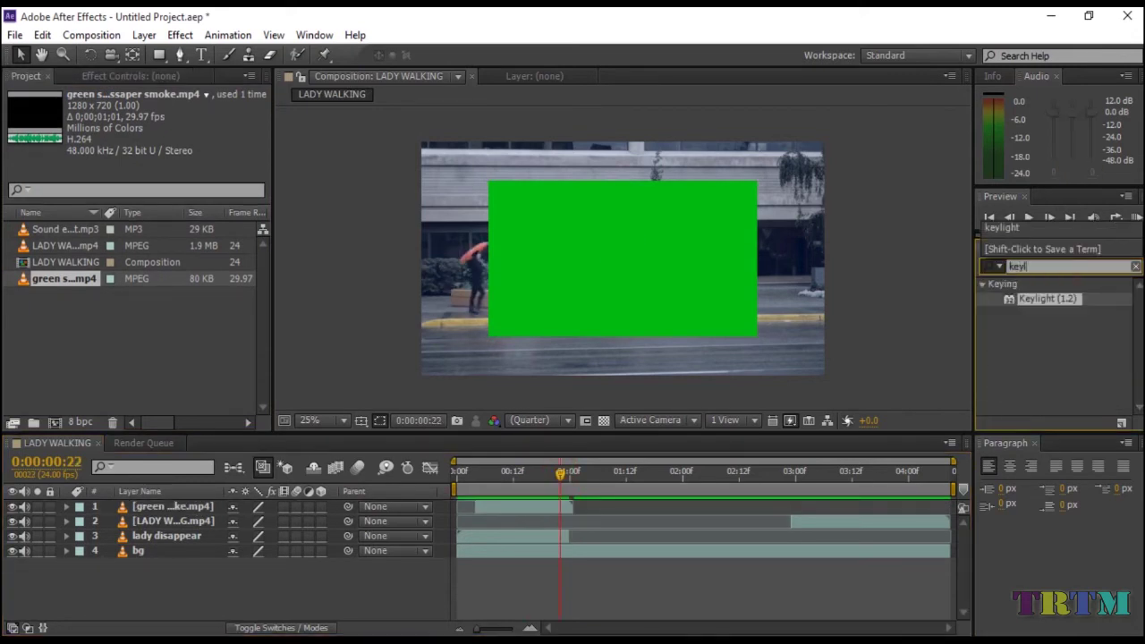
{"action": "type", "text": "ight"}
{"action": "left_click", "coordinate": [1049, 302]}
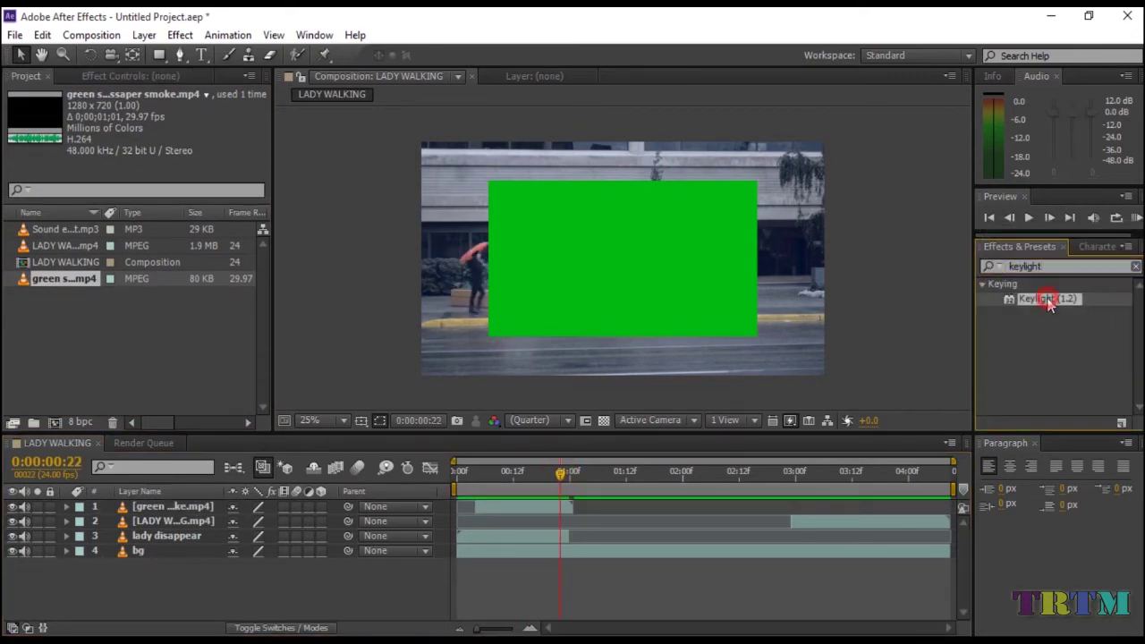
{"action": "left_click", "coordinate": [522, 506]}
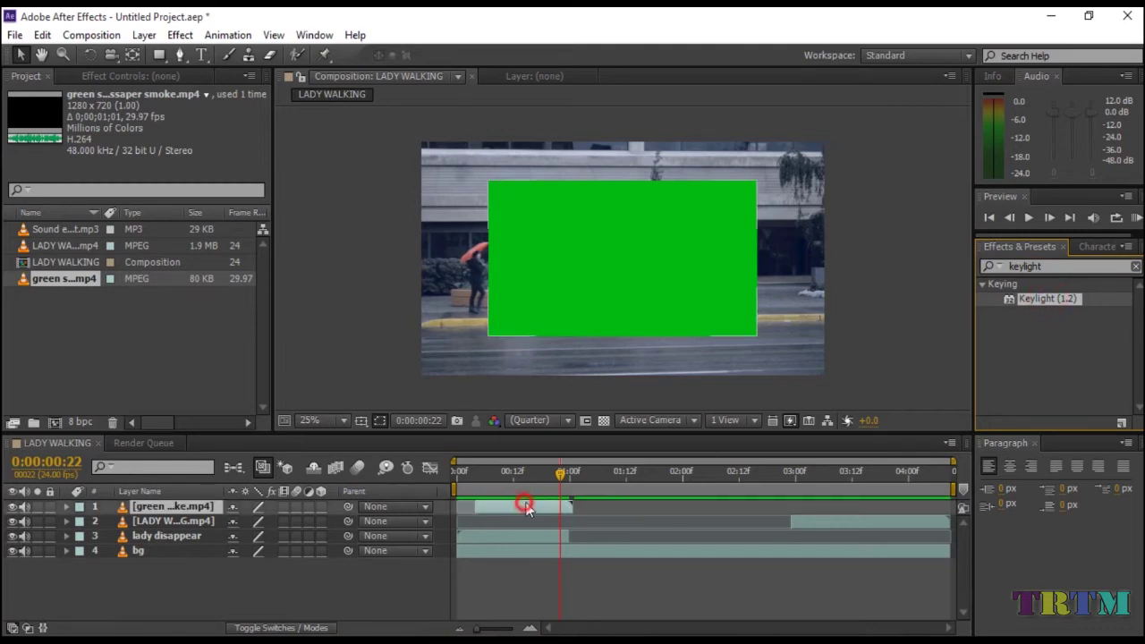
{"action": "double_click", "coordinate": [1035, 299]}
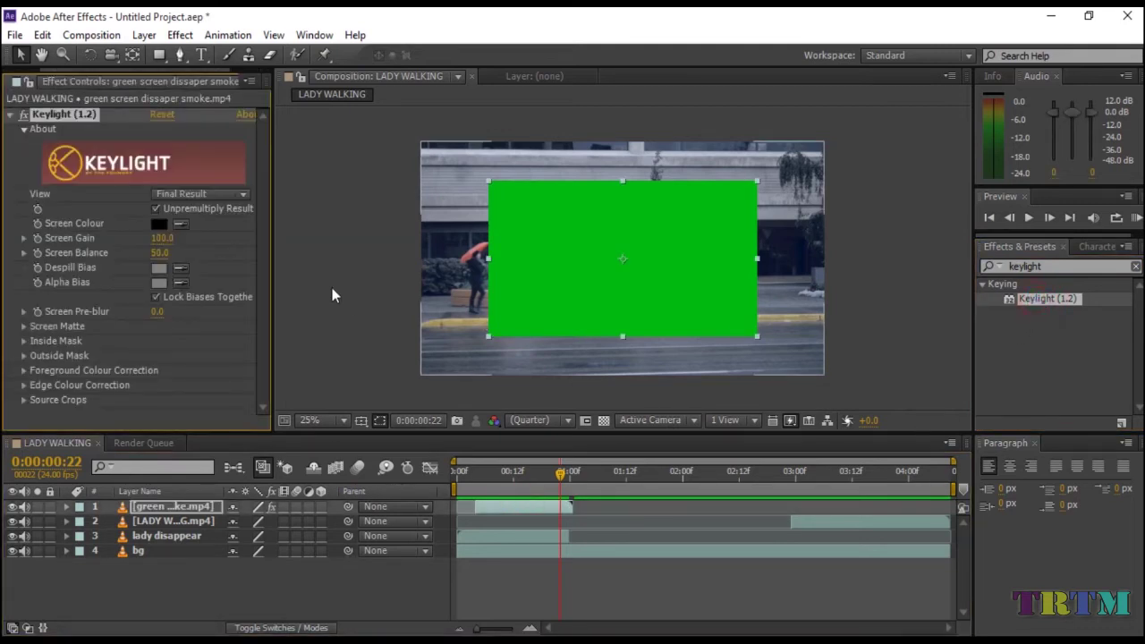
{"action": "left_click", "coordinate": [180, 224]}
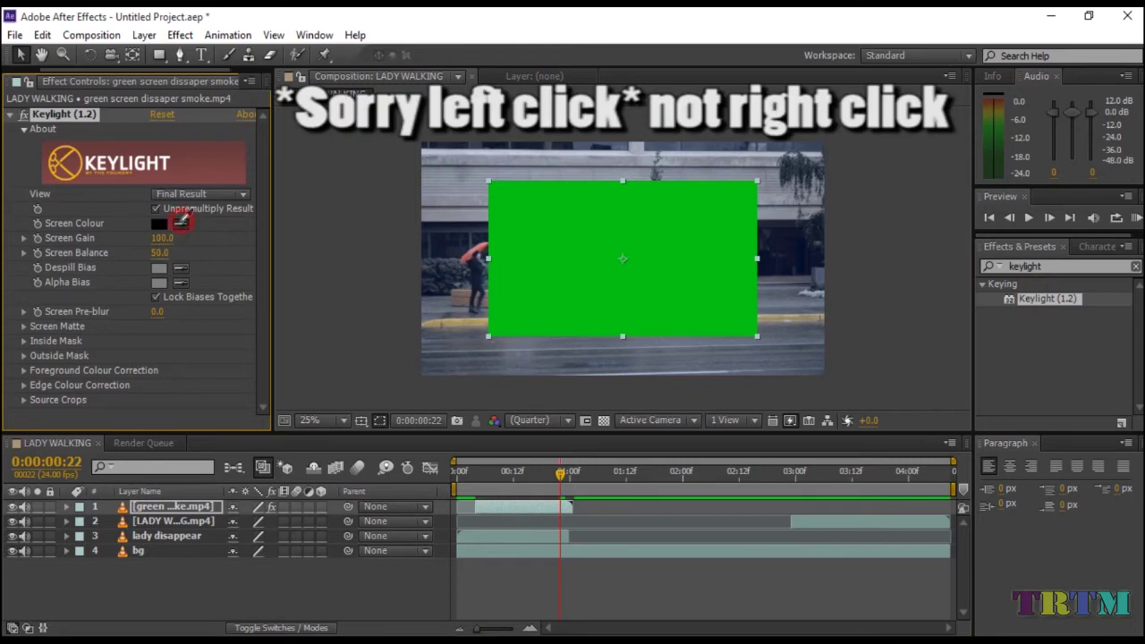
{"action": "left_click", "coordinate": [560, 224]}
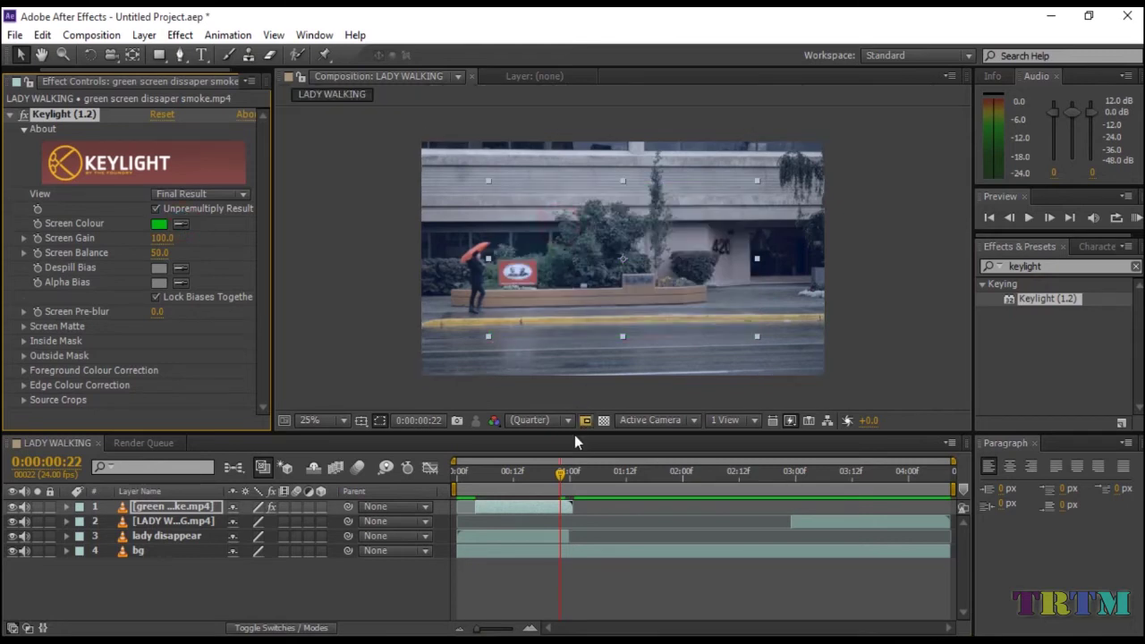
{"action": "mouse_move", "coordinate": [548, 481]}
{"action": "left_mouse_down"}
{"action": "mouse_move", "coordinate": [467, 474]}
{"action": "mouse_move", "coordinate": [564, 474]}
{"action": "left_mouse_up"}
- Shift the smoke clip later, then move and enlarge it to cover the lady as she vanishes
{"action": "left_click_drag", "start_coordinate": [537, 507], "coordinate": [584, 507]}
{"action": "left_click_drag", "start_coordinate": [693, 344], "coordinate": [663, 306]}
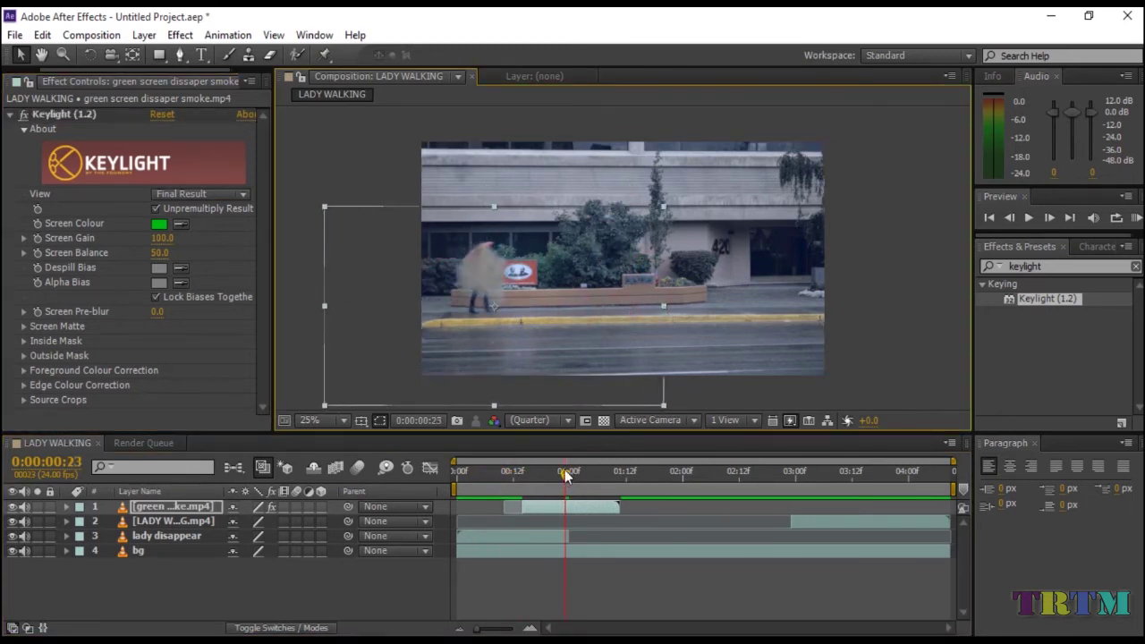
{"action": "left_click", "coordinate": [569, 474]}
{"action": "left_click_drag", "start_coordinate": [572, 506], "coordinate": [615, 506]}
{"action": "left_click_drag", "start_coordinate": [574, 402], "coordinate": [575, 385]}
{"action": "left_click_drag", "start_coordinate": [542, 475], "coordinate": [792, 474]}
{"action": "left_click", "coordinate": [589, 506]}
{"action": "left_click", "coordinate": [551, 477]}
- Duplicate the smoke layer and place the copy over the lady's reappearance spot near 0:00:02:23
{"action": "key", "text": "ctrl+d"}
{"action": "left_click_drag", "start_coordinate": [588, 508], "coordinate": [816, 514]}
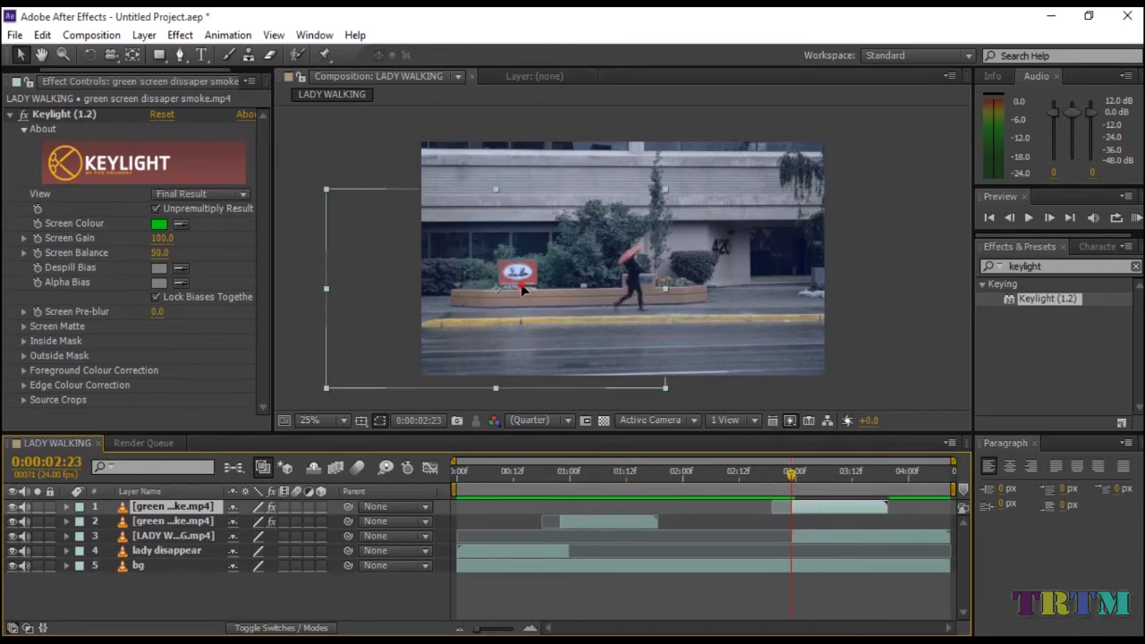
{"action": "left_click_drag", "start_coordinate": [521, 289], "coordinate": [656, 284]}
{"action": "key", "text": "Page_Down"}
{"action": "key", "text": "Page_Down"}
{"action": "key", "text": "Page_Down"}
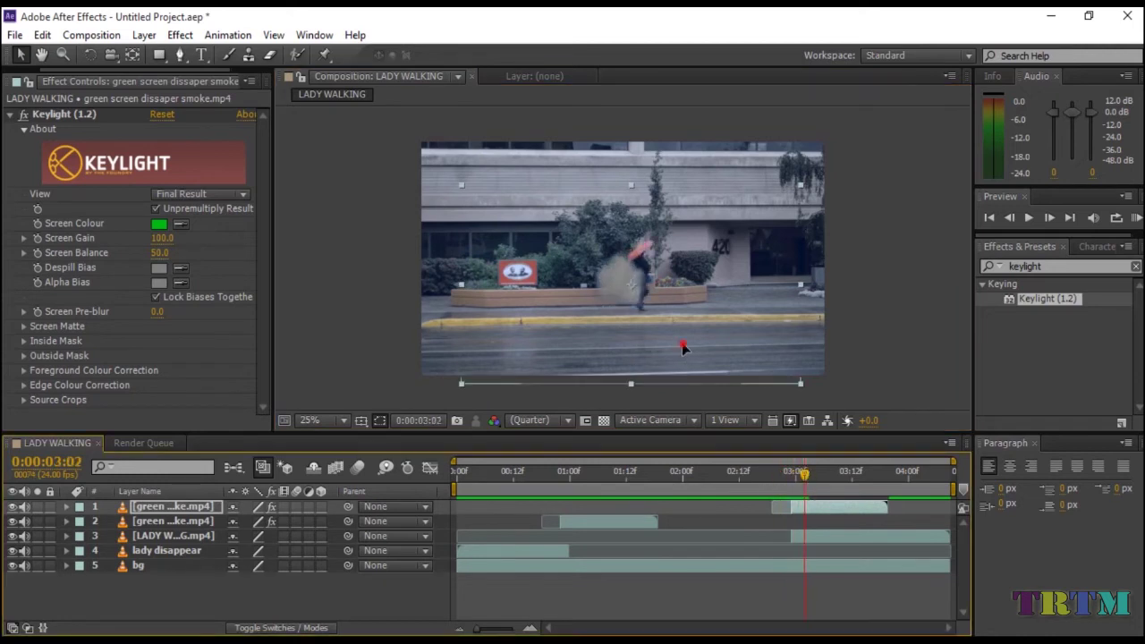
{"action": "left_click_drag", "start_coordinate": [683, 348], "coordinate": [762, 423]}
{"action": "left_click_drag", "start_coordinate": [780, 476], "coordinate": [704, 492]}
{"action": "left_click_drag", "start_coordinate": [782, 486], "coordinate": [803, 487]}
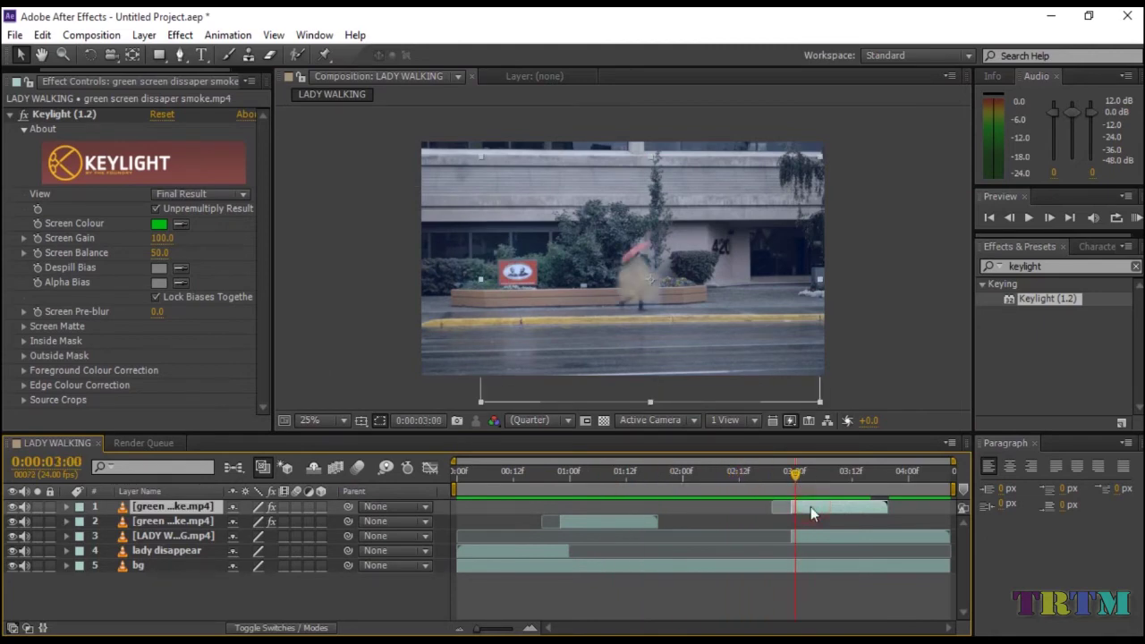
- Time-reverse the smoke copy, start it slightly earlier, trim it to end near 0:00:03:04, and preview
{"action": "right_click", "coordinate": [822, 514]}
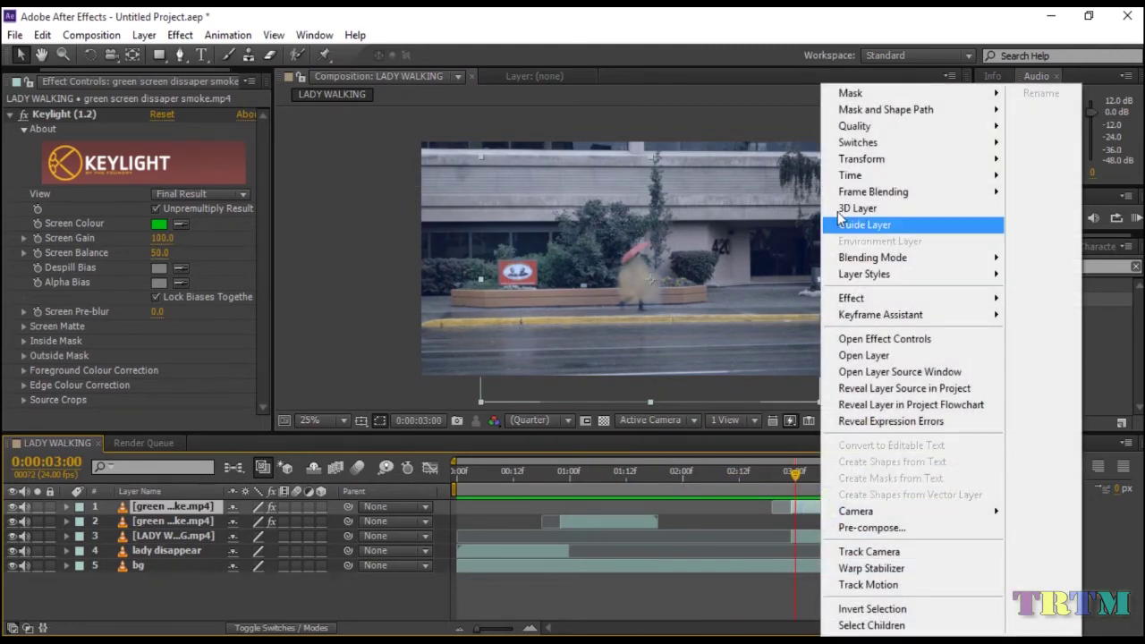
{"action": "mouse_move", "coordinate": [826, 177]}
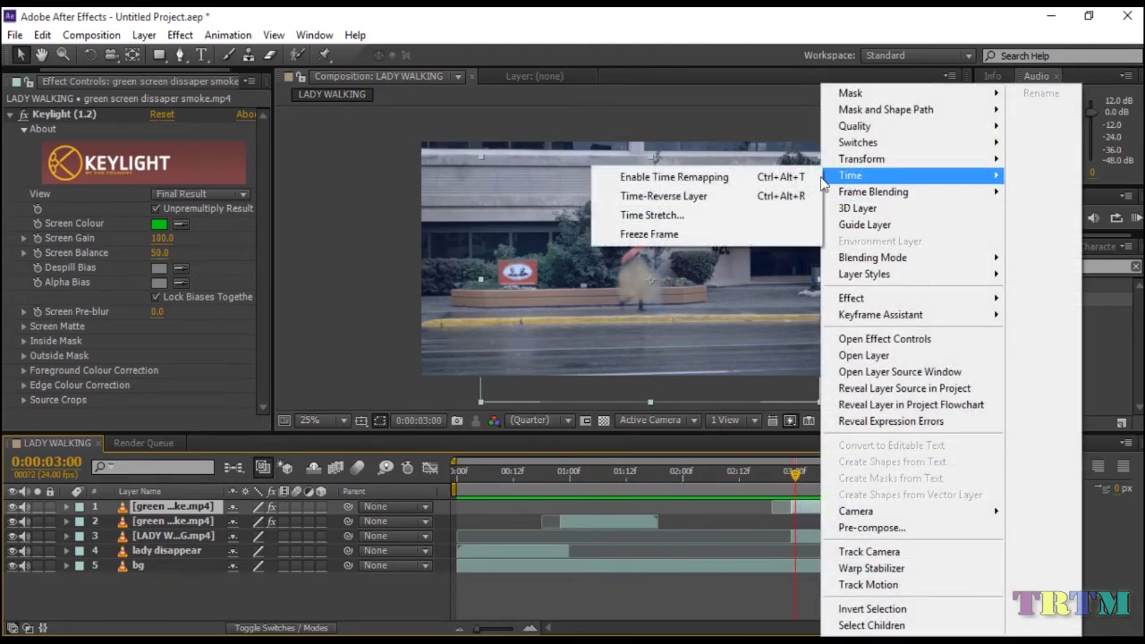
{"action": "left_click", "coordinate": [709, 198]}
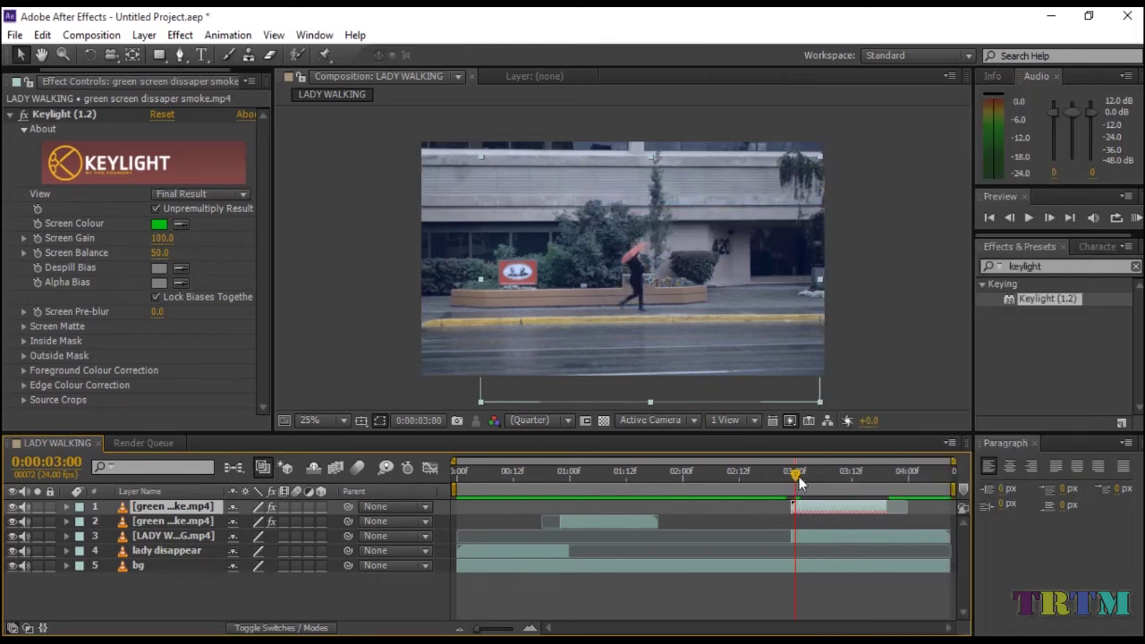
{"action": "left_click_drag", "start_coordinate": [797, 474], "coordinate": [768, 474]}
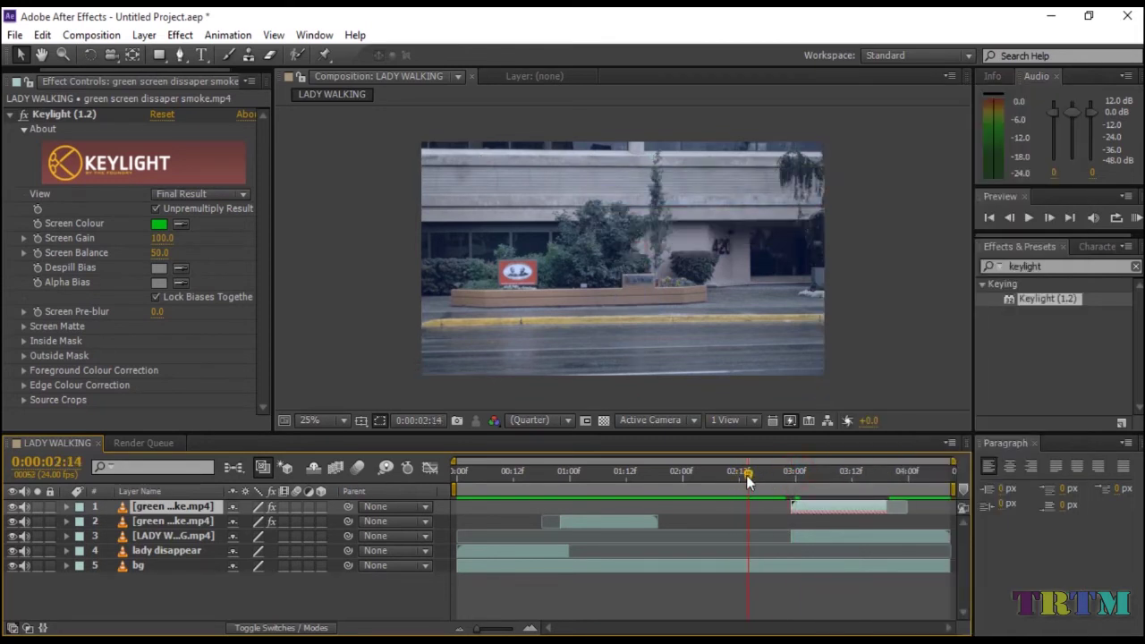
{"action": "left_click_drag", "start_coordinate": [775, 514], "coordinate": [802, 508]}
{"action": "key", "text": "KP_0"}
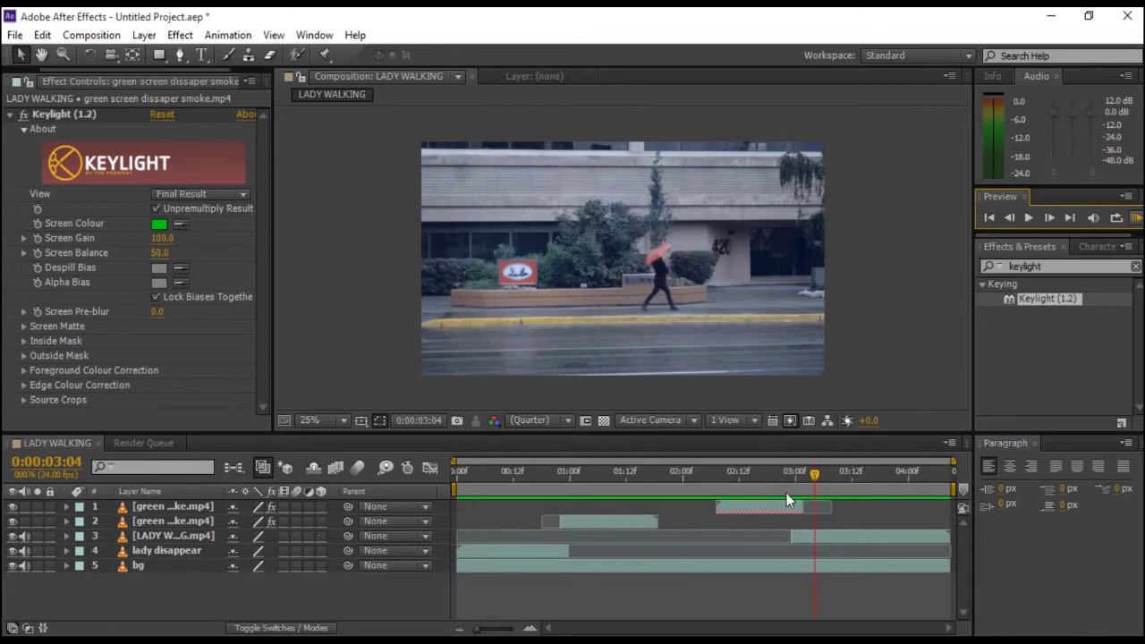
- Time-stretch the reversed smoke copy to -52.4109% so it lasts 10 frames
{"action": "left_click", "coordinate": [820, 477]}
{"action": "left_click_drag", "start_coordinate": [803, 481], "coordinate": [755, 481]}
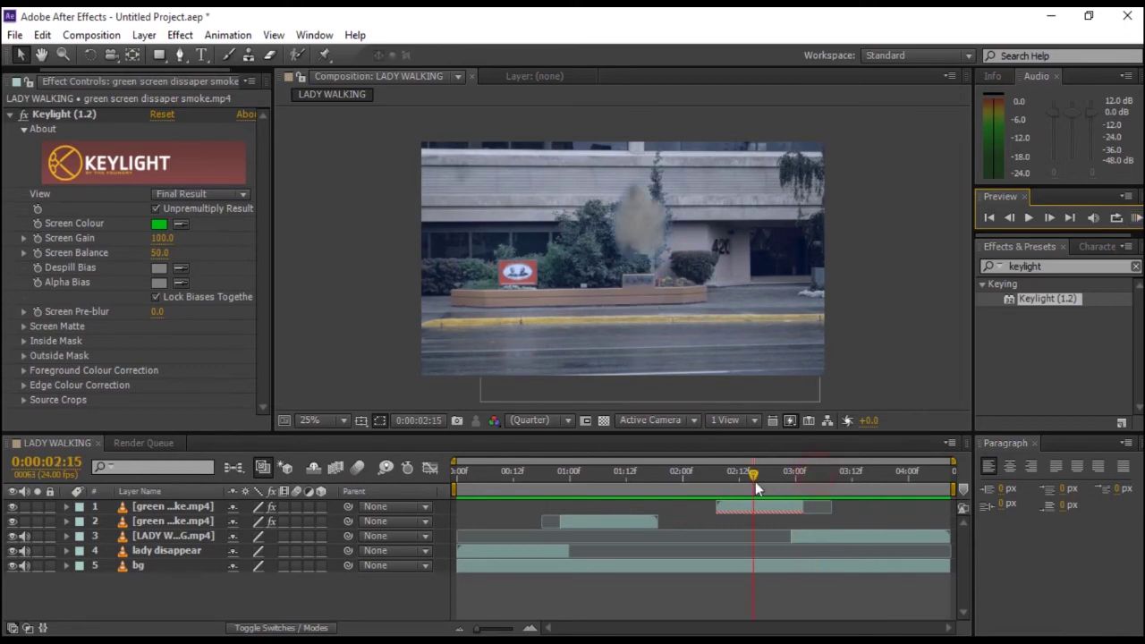
{"action": "left_click", "coordinate": [774, 510]}
{"action": "right_click", "coordinate": [774, 510]}
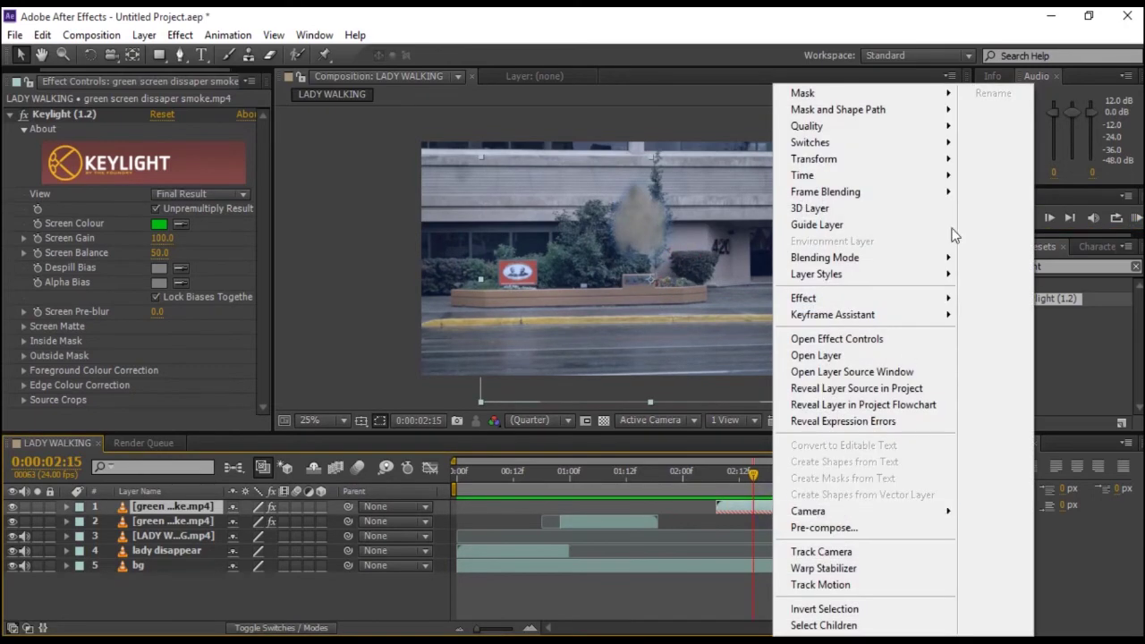
{"action": "mouse_move", "coordinate": [904, 179]}
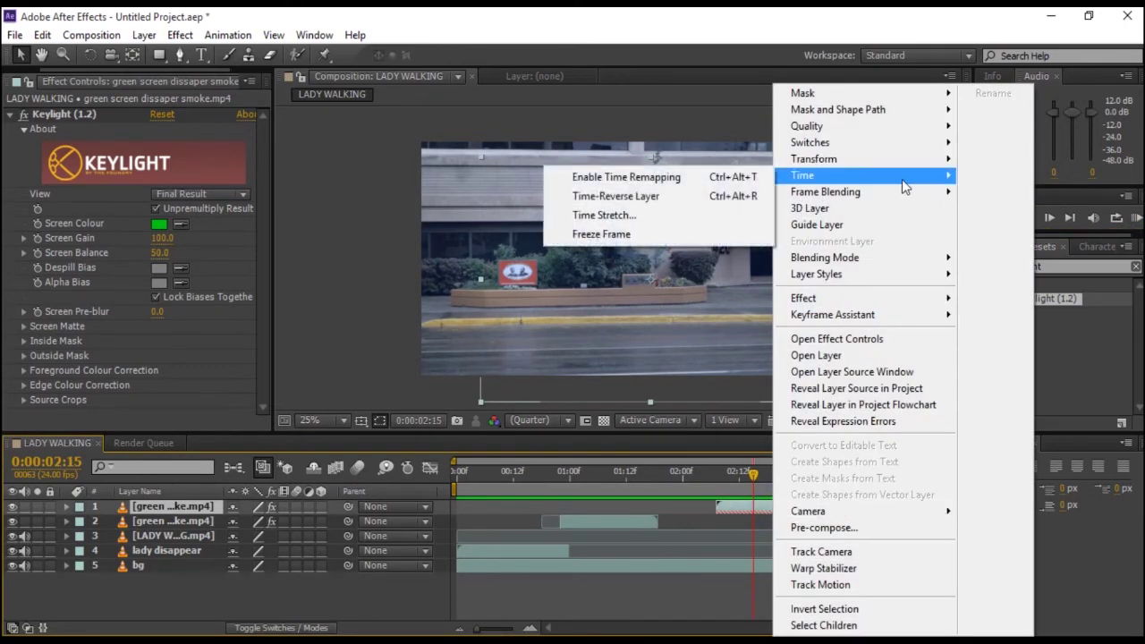
{"action": "left_click", "coordinate": [675, 214]}
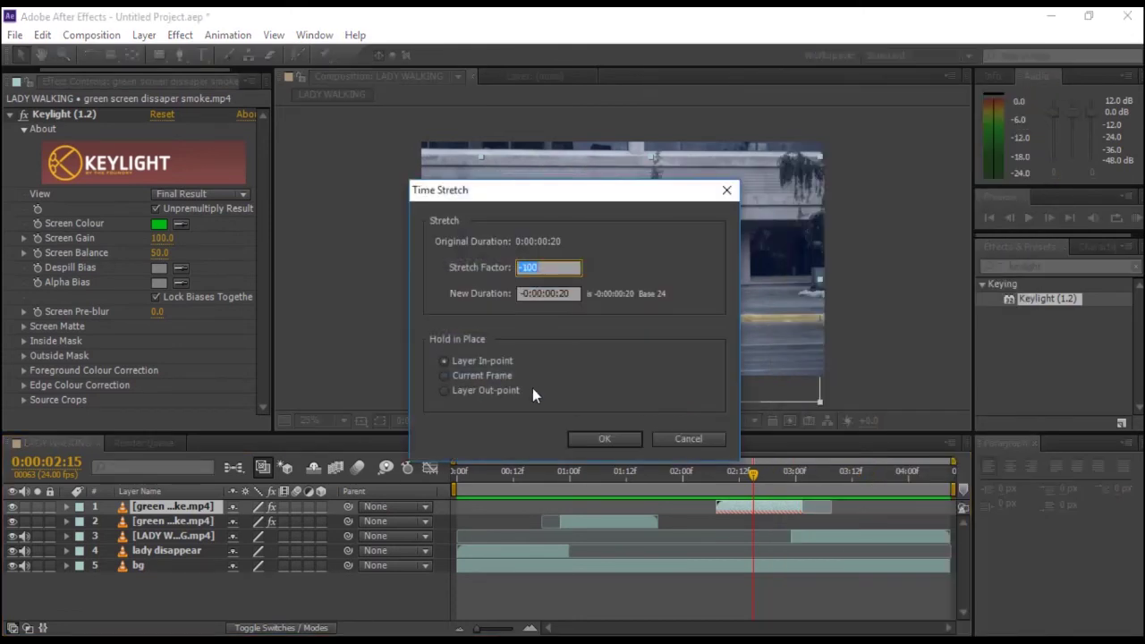
{"action": "left_click", "coordinate": [568, 292]}
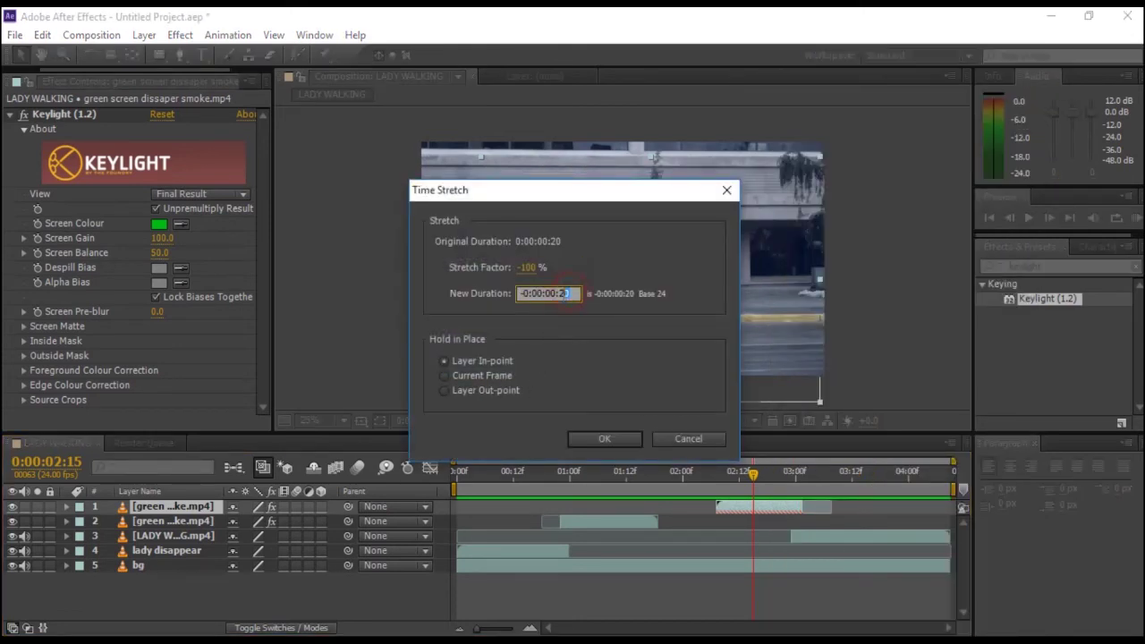
{"action": "left_click", "coordinate": [592, 440]}
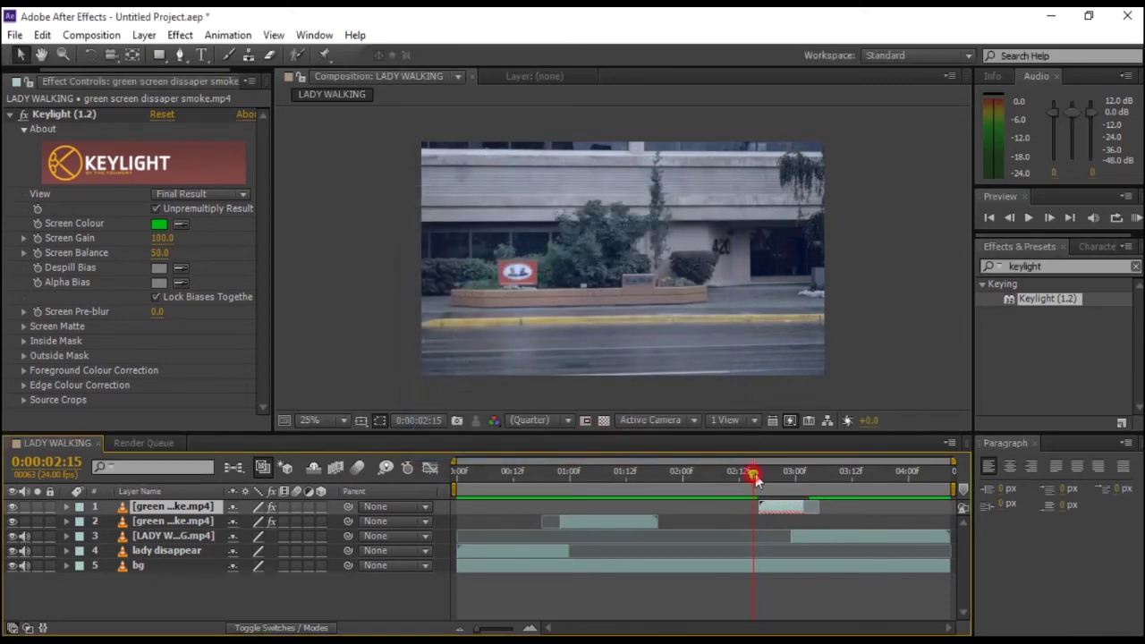
{"action": "left_click_drag", "start_coordinate": [754, 477], "coordinate": [810, 481]}
- Add the Sound effect.mp3 to the composition starting around 0:00:01:00
{"action": "left_click", "coordinate": [25, 81]}
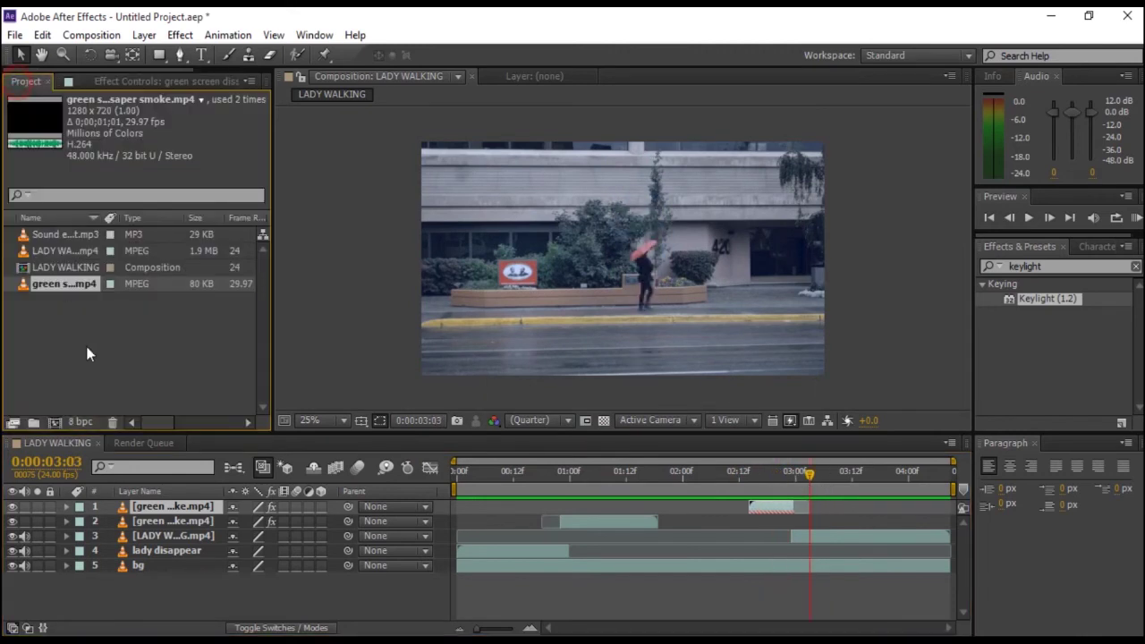
{"action": "left_click_drag", "start_coordinate": [56, 235], "coordinate": [136, 587]}
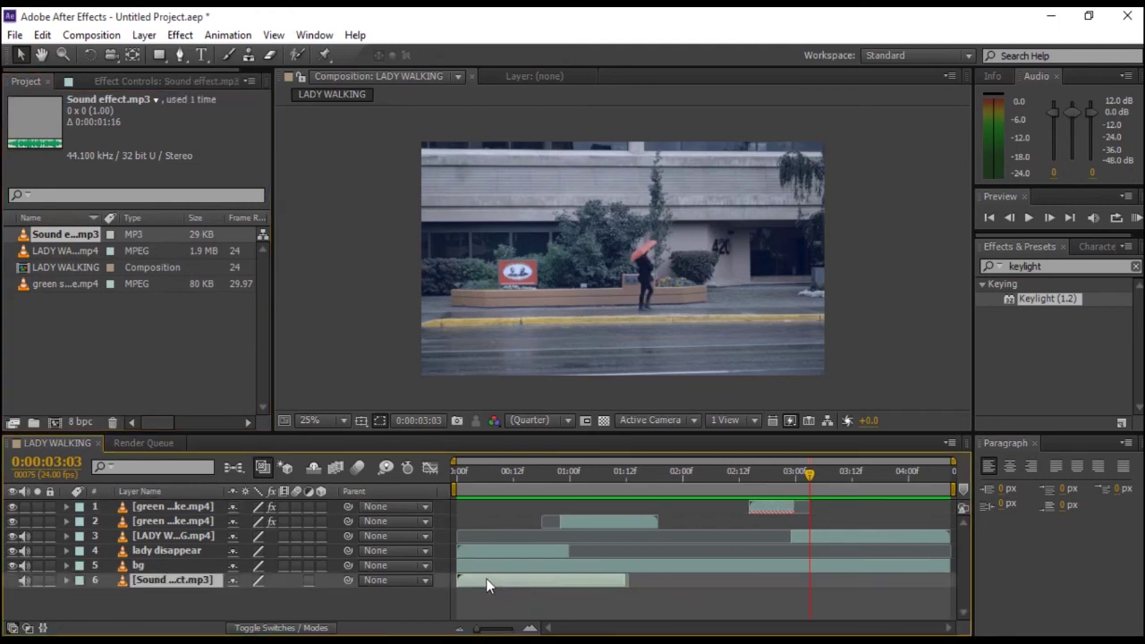
{"action": "left_click_drag", "start_coordinate": [485, 579], "coordinate": [567, 581]}
{"action": "left_click_drag", "start_coordinate": [839, 469], "coordinate": [775, 496]}
- Duplicate the sound effect, move the copy to start near 0:00:02:04, and preview with sound
{"action": "left_click", "coordinate": [633, 584]}
{"action": "key", "text": "ctrl+d"}
{"action": "left_click_drag", "start_coordinate": [654, 583], "coordinate": [781, 587]}
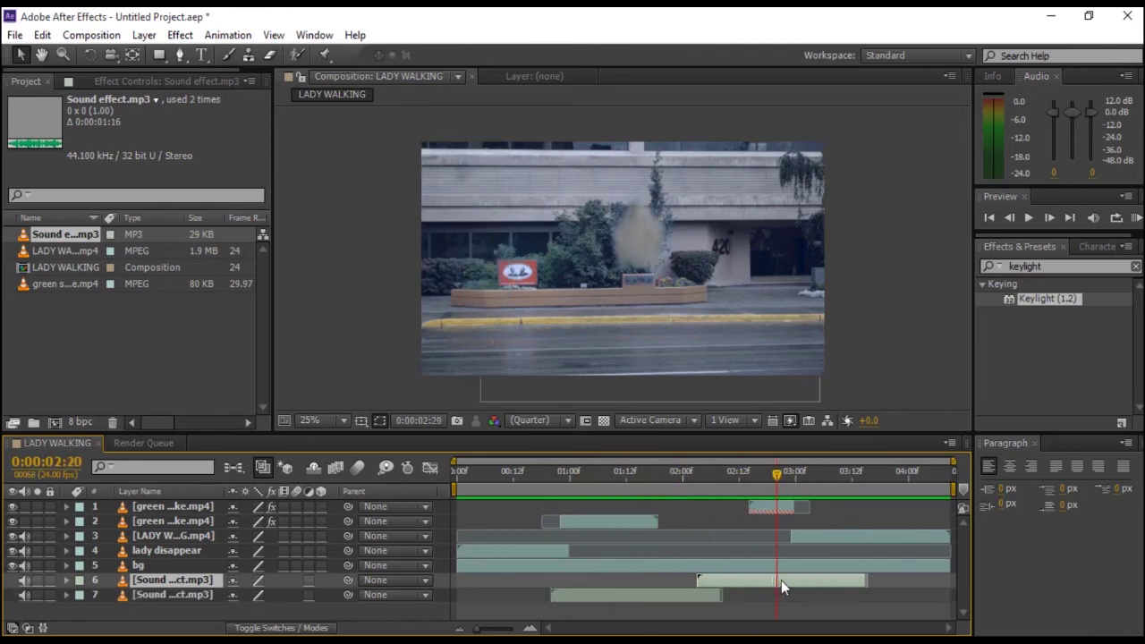
{"action": "left_click", "coordinate": [1135, 217]}
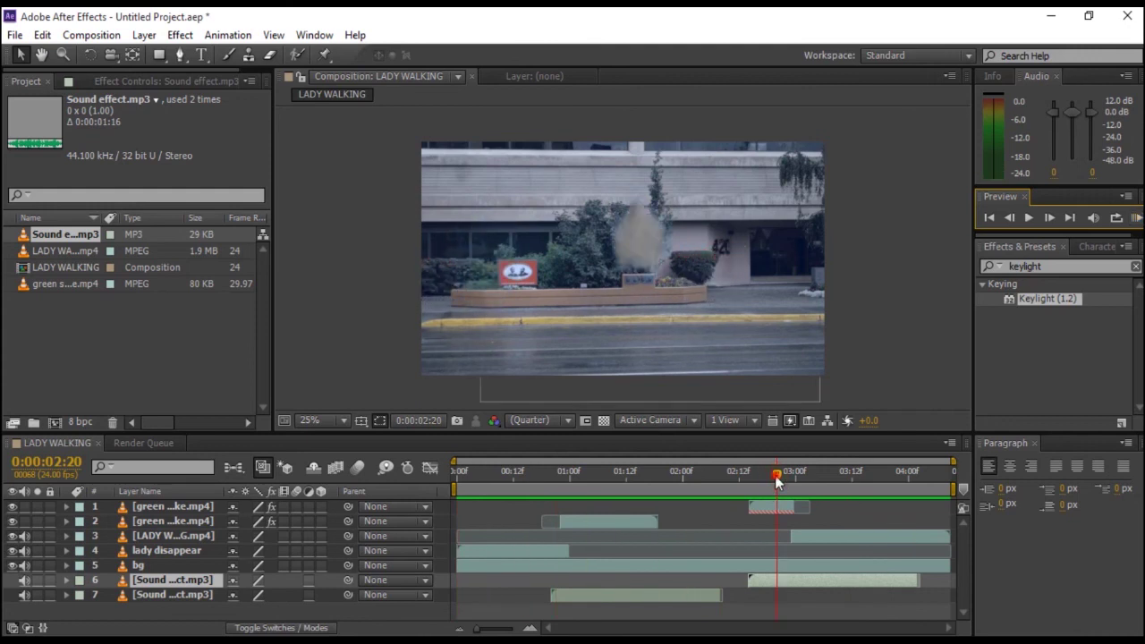
- Scrub the timeline from 2:00 to review the lady reappearing and then vanishing
{"action": "left_click_drag", "start_coordinate": [776, 481], "coordinate": [680, 485]}
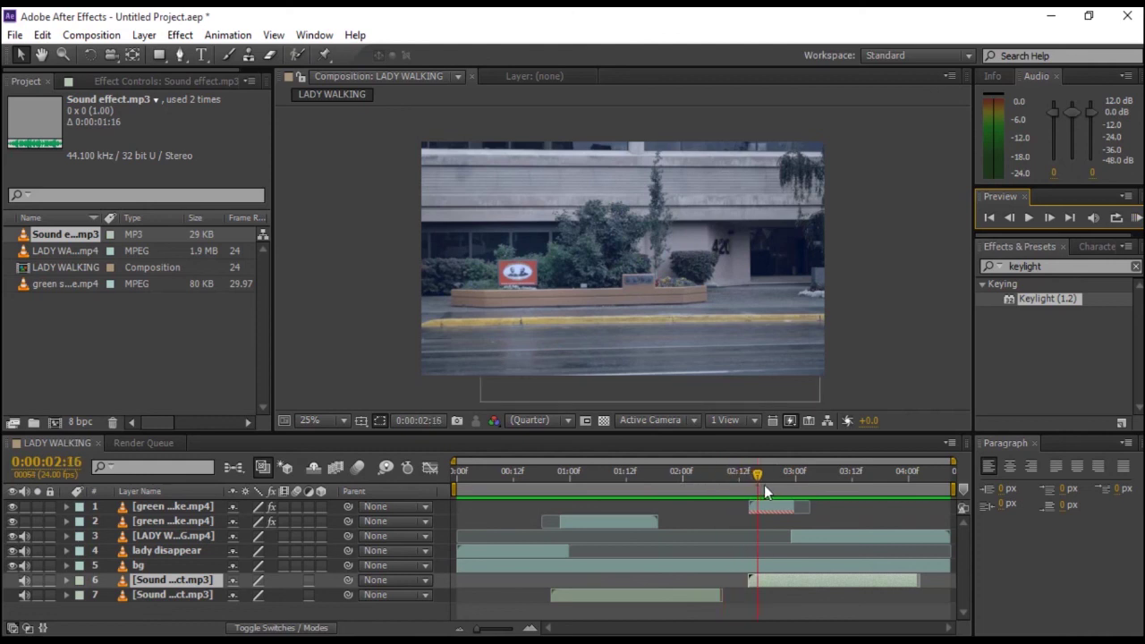
{"action": "left_click_drag", "start_coordinate": [764, 484], "coordinate": [878, 509]}
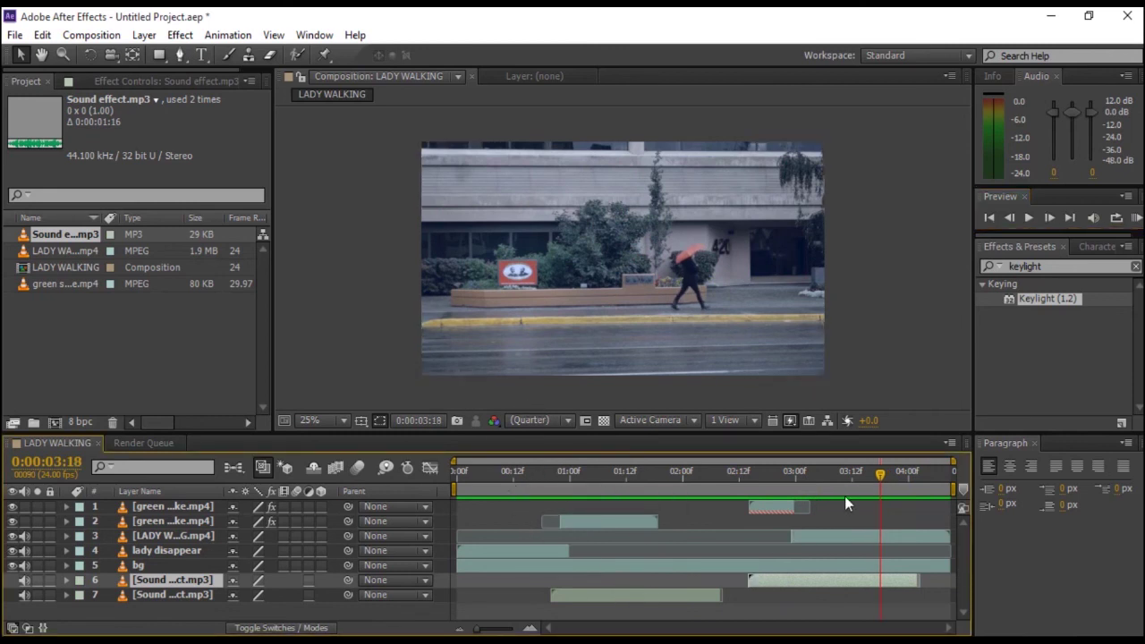
{"action": "left_click_drag", "start_coordinate": [881, 481], "coordinate": [678, 491]}
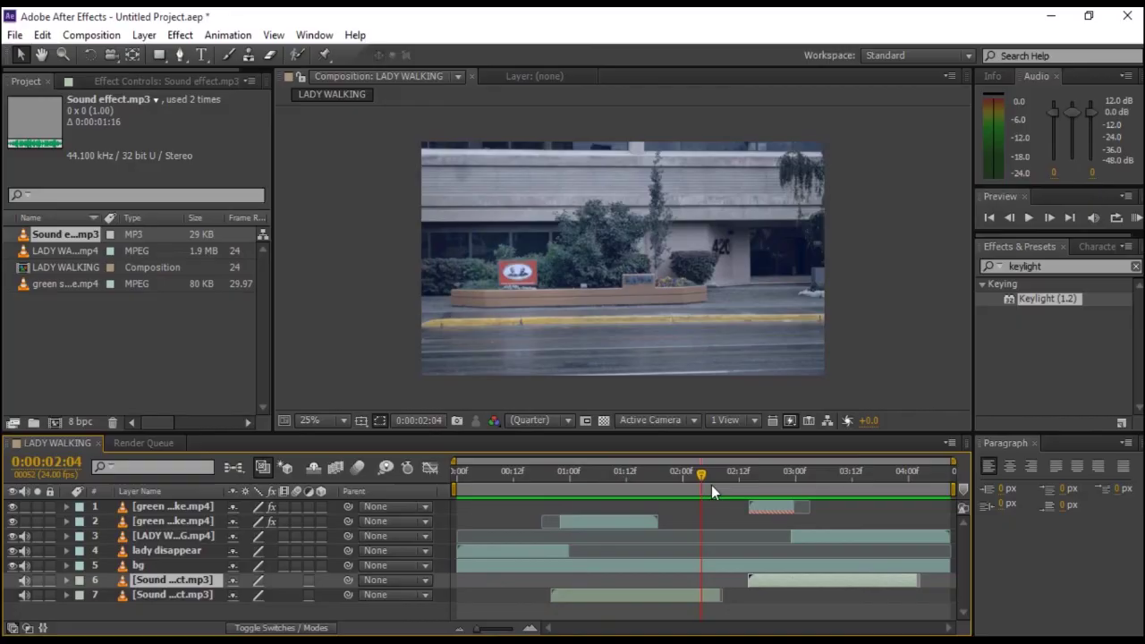